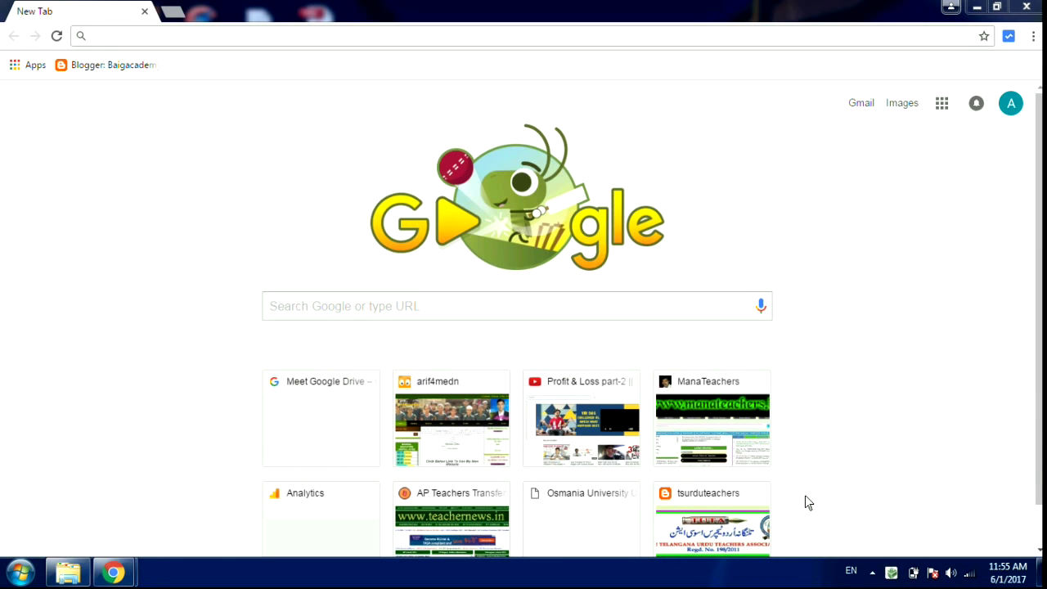
- Search Google for baigacademy and open the Baigacademy website from the results
click(472, 302)
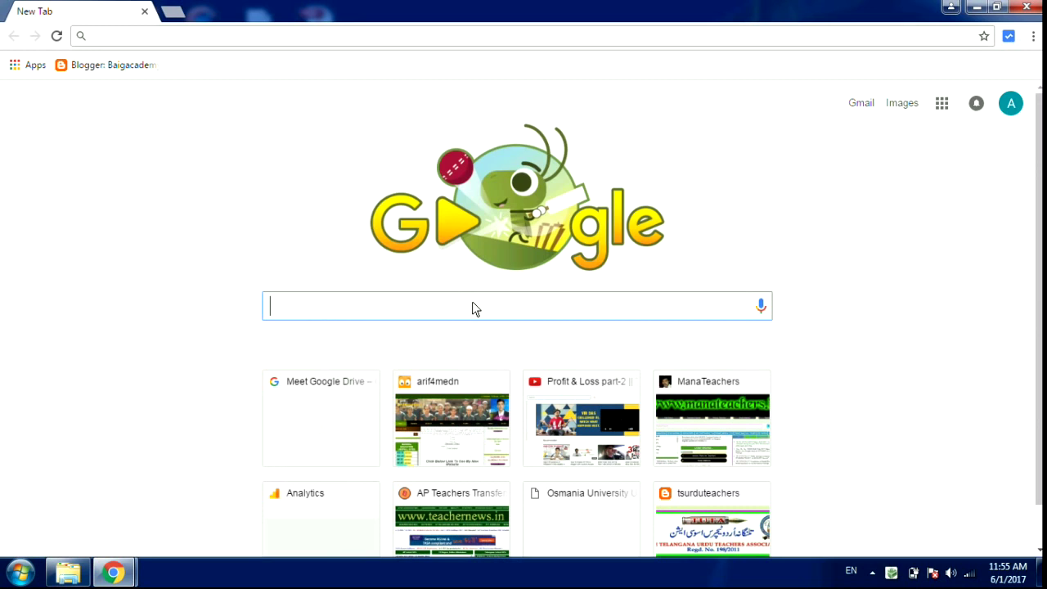
text(ba)
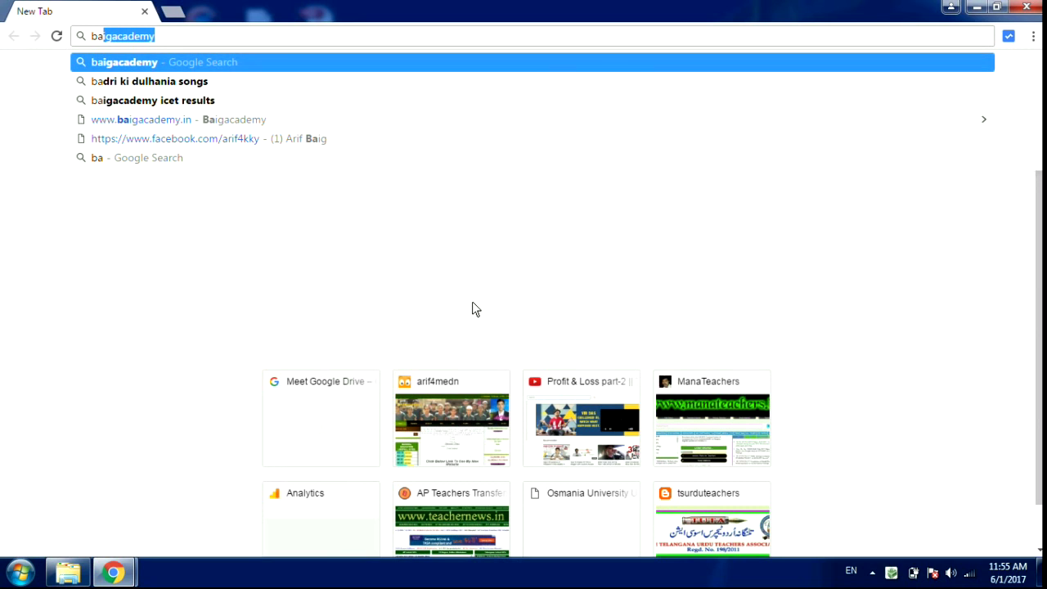
key(Return)
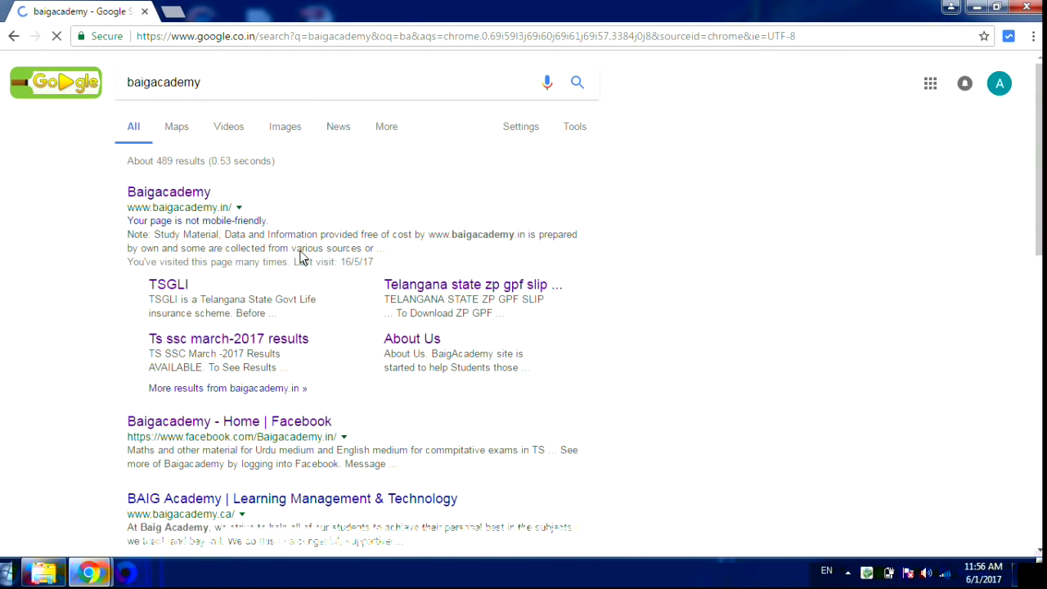
click(191, 193)
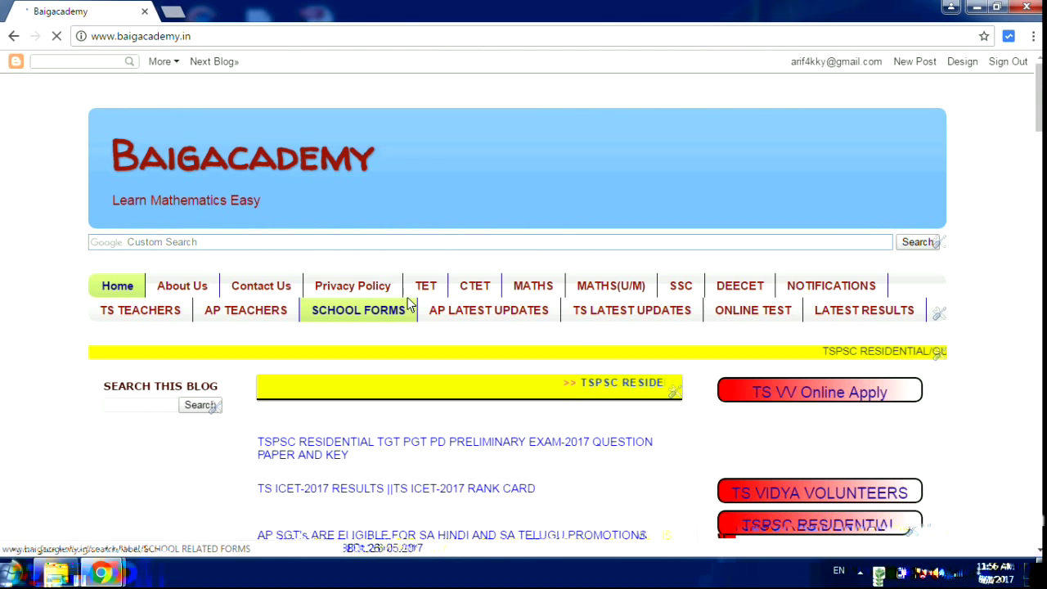
- Open the TS VV Online Apply post and follow its apply link to the official form
click(825, 399)
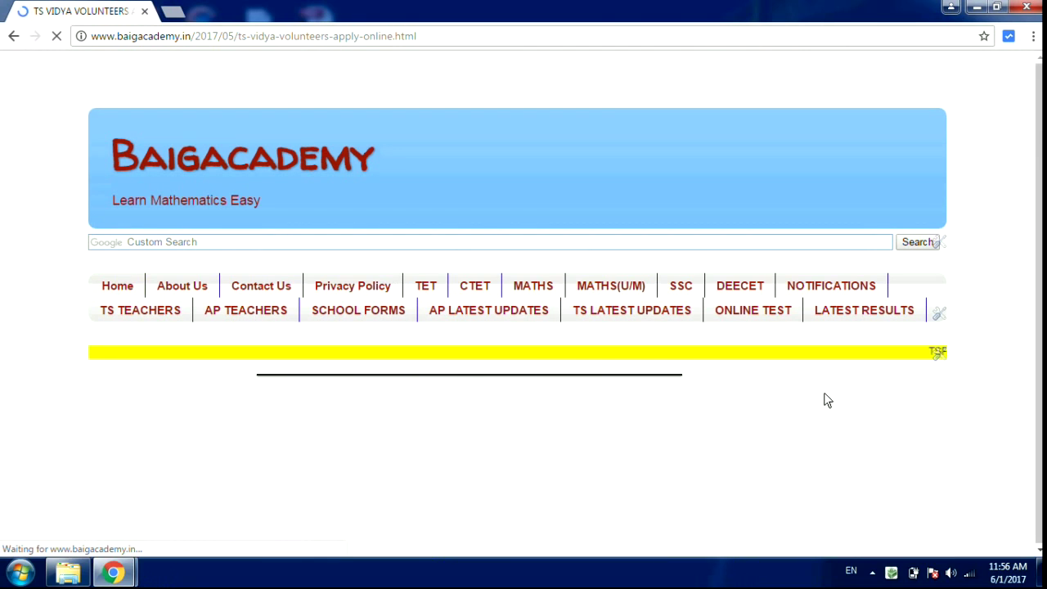
click(1041, 499)
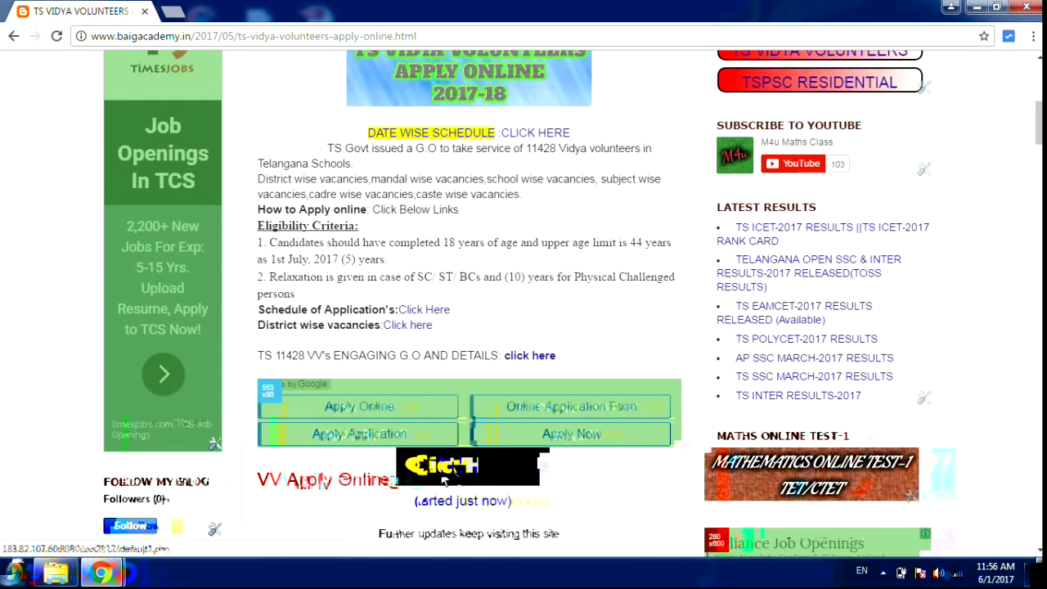
click(455, 480)
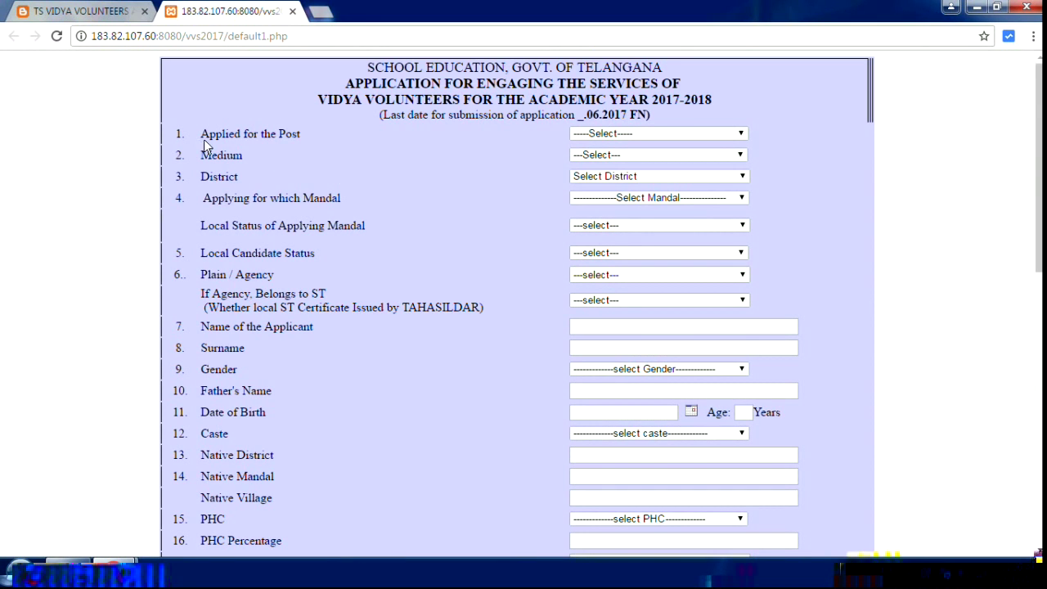
- Choose SGT as the post, URDU as the medium and ADILABAD as the district
click(679, 135)
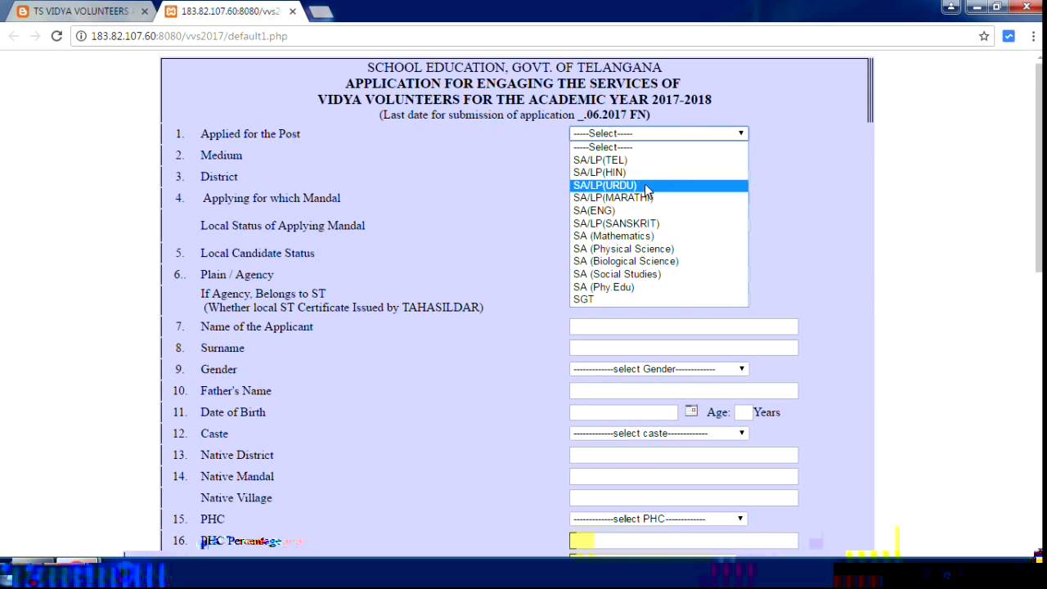
click(603, 301)
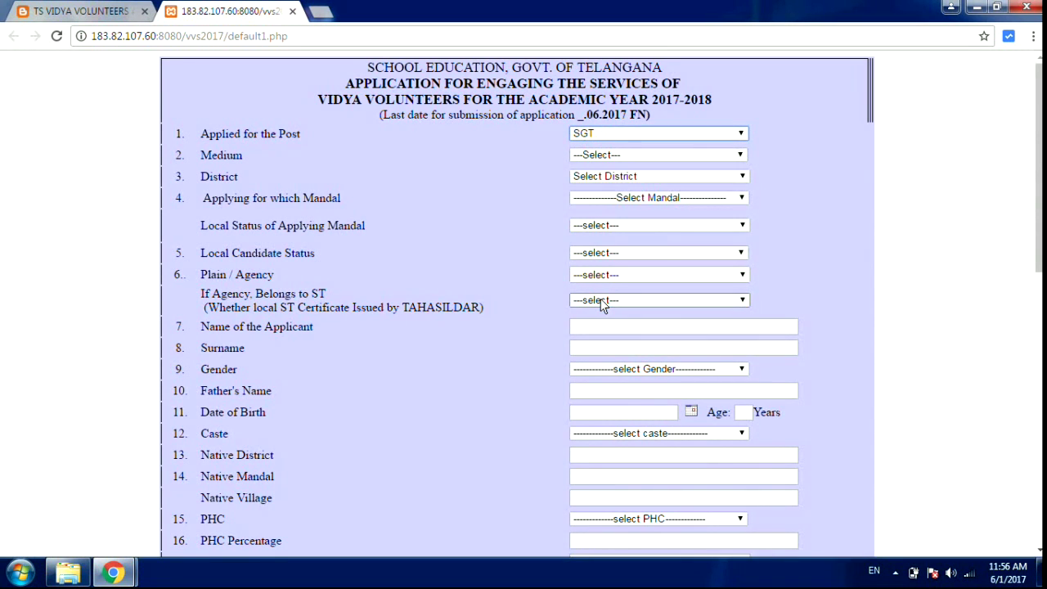
click(623, 156)
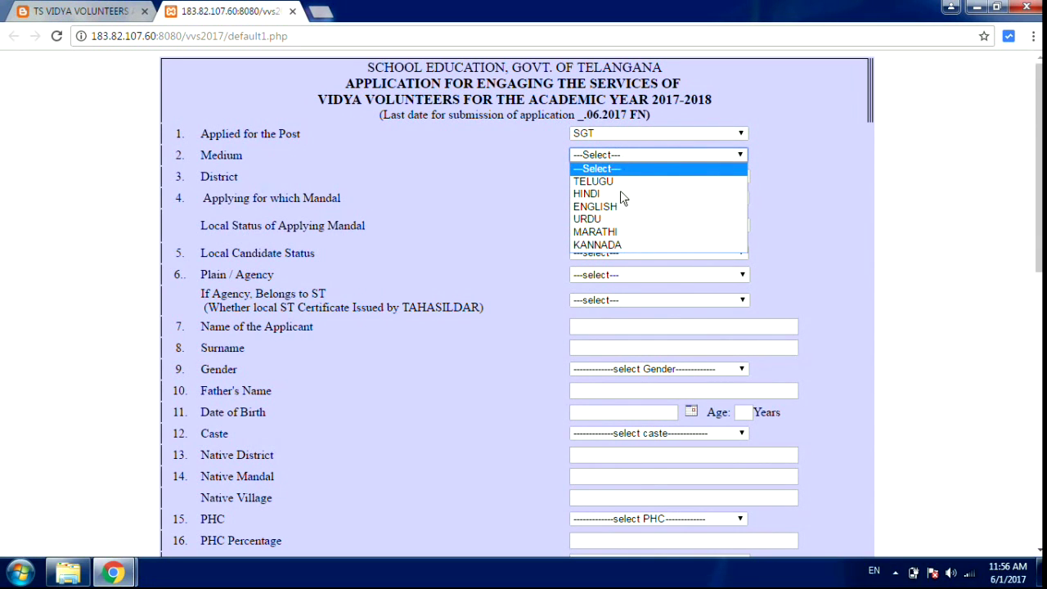
click(597, 220)
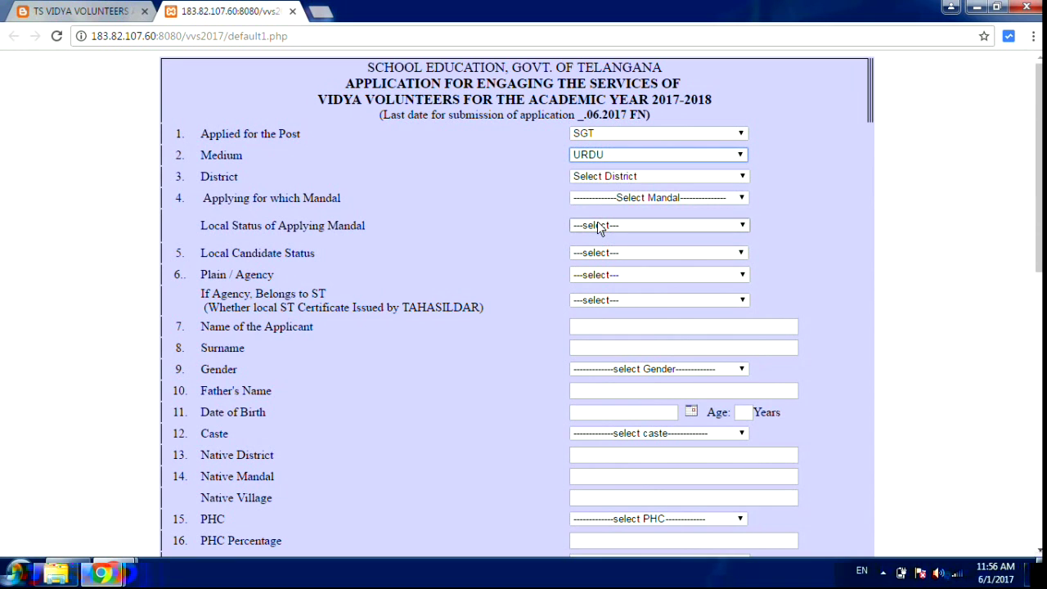
click(636, 176)
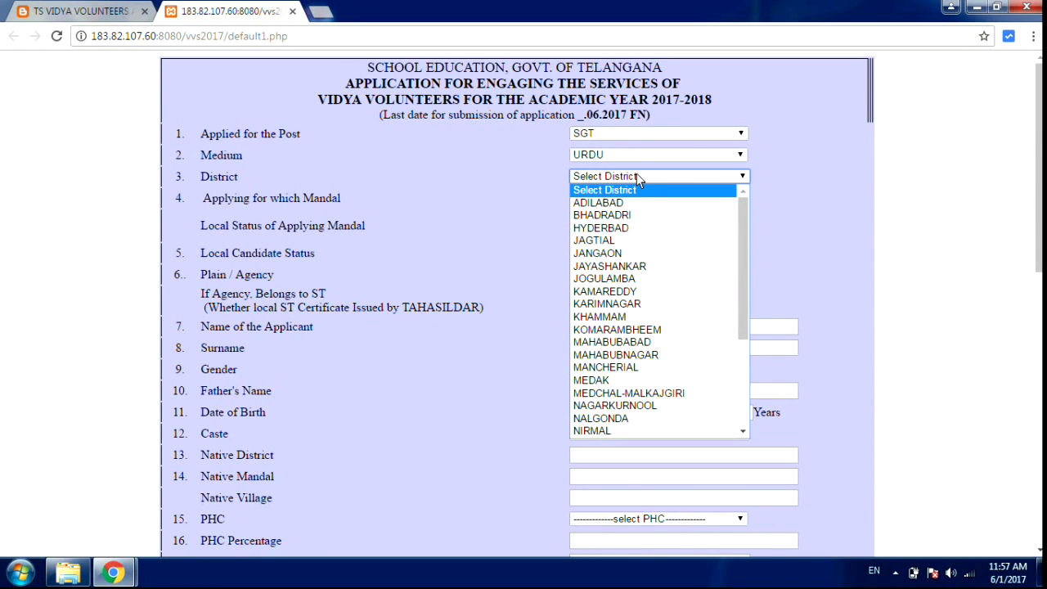
click(744, 389)
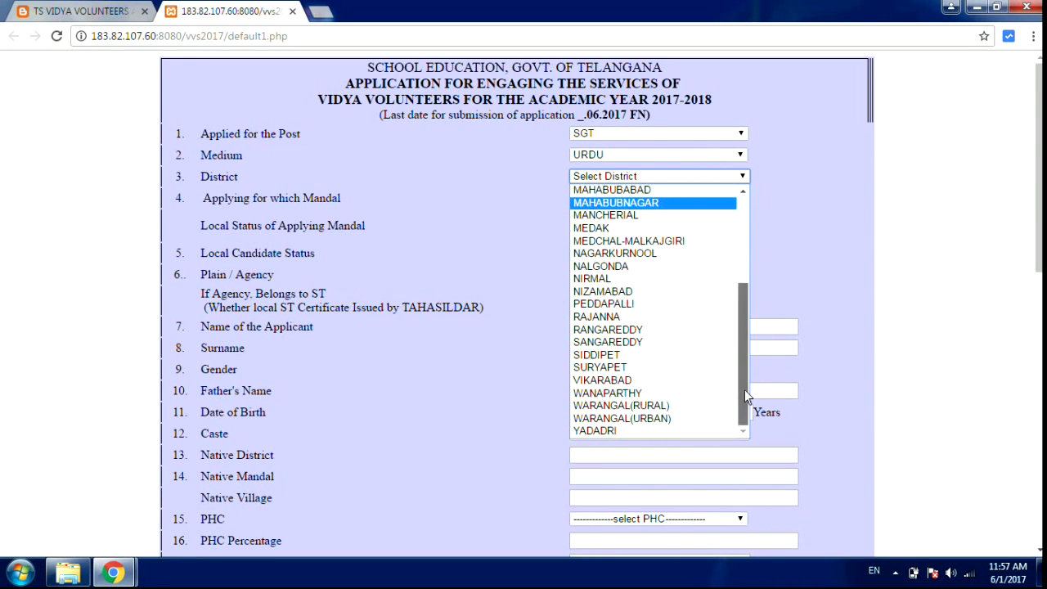
drag(744, 390, 742, 217)
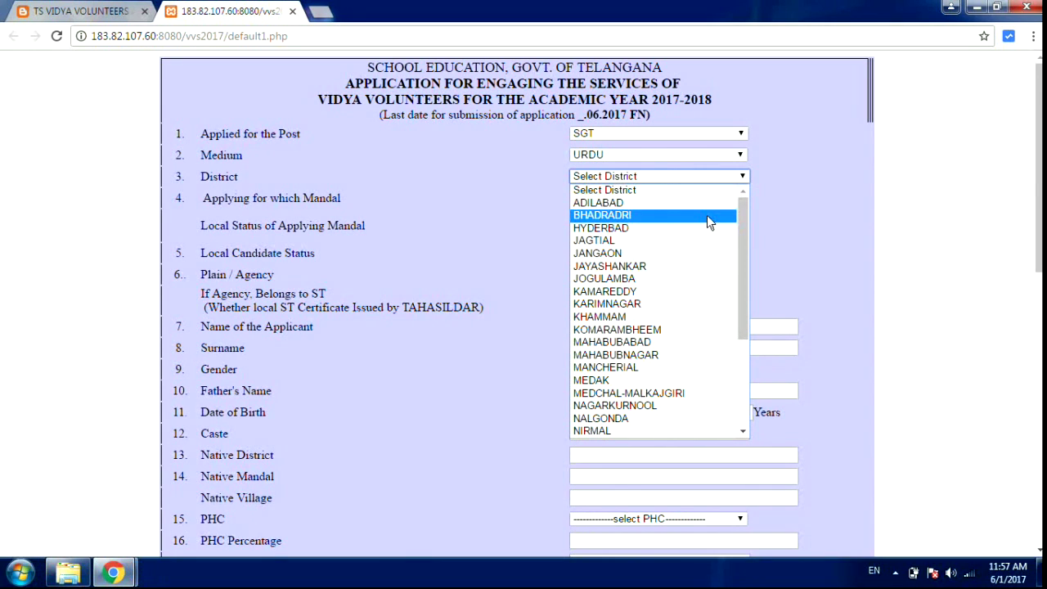
click(640, 203)
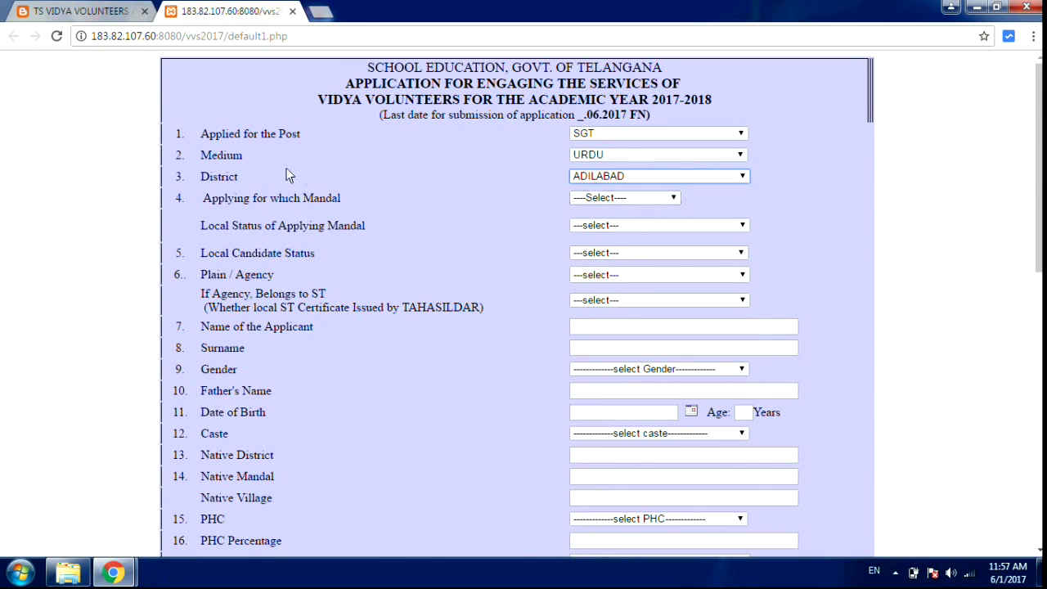
- Set the mandal to ADILABAD RURAL with Local status proven By Study Certificate
click(627, 198)
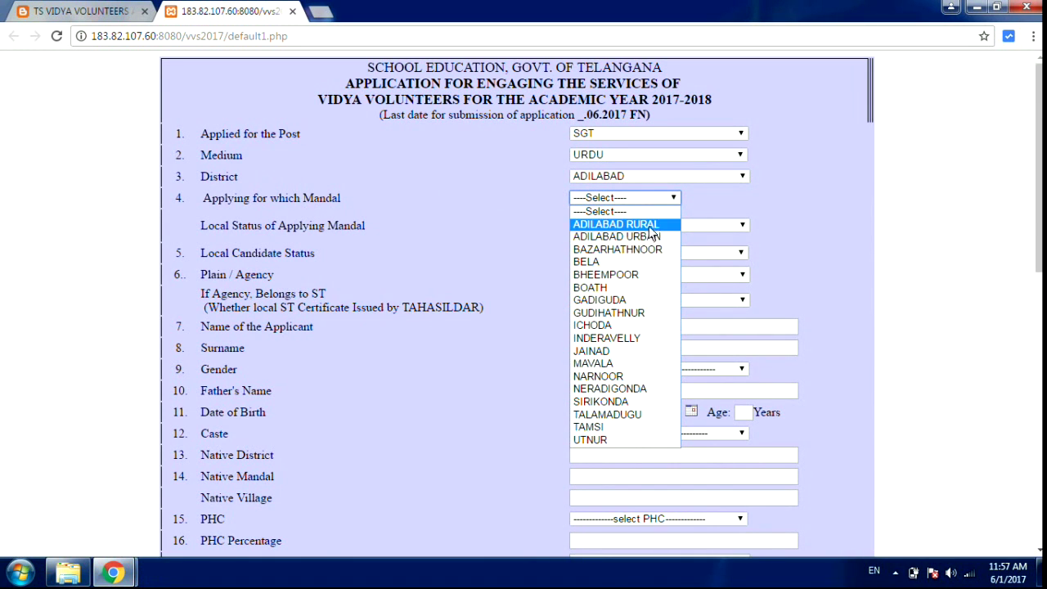
click(648, 225)
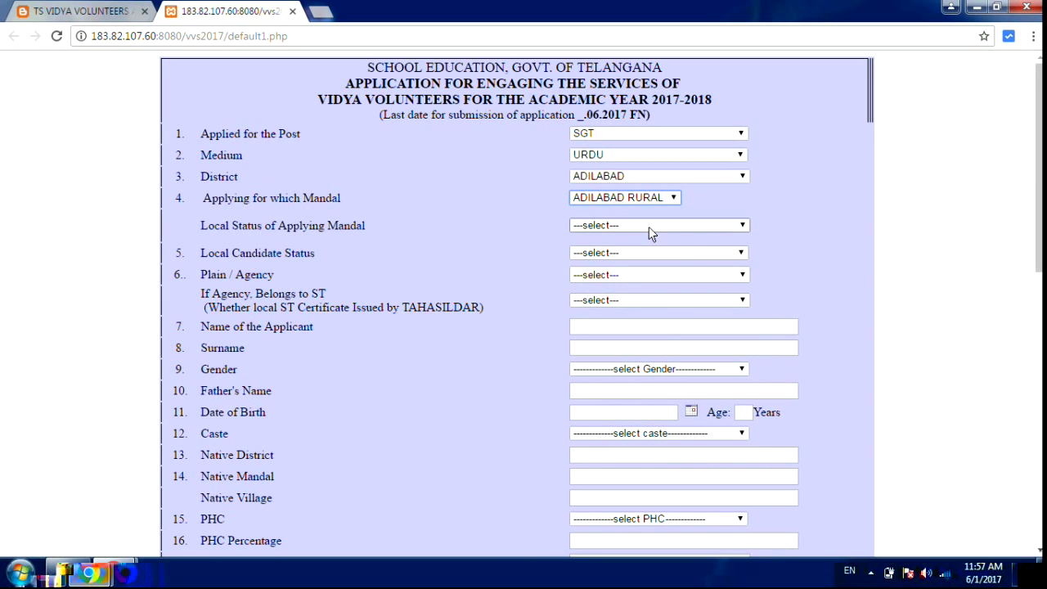
click(668, 228)
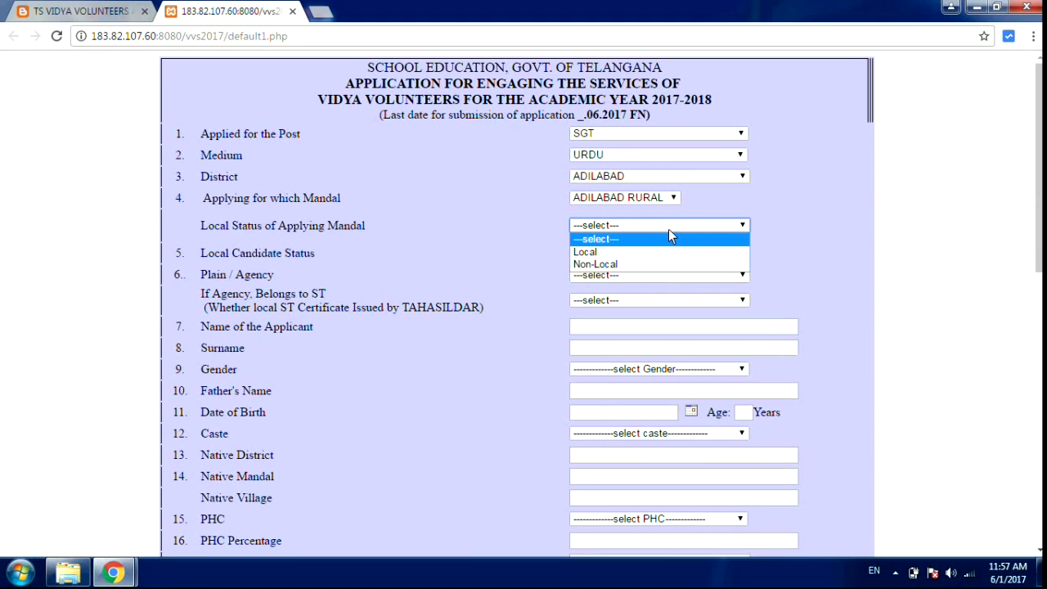
click(607, 253)
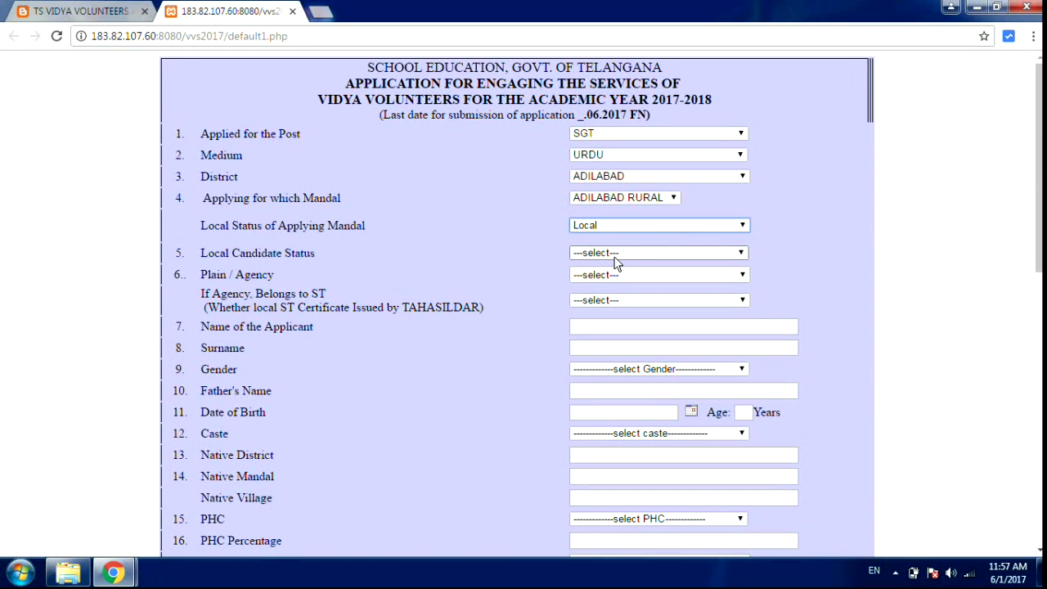
click(615, 258)
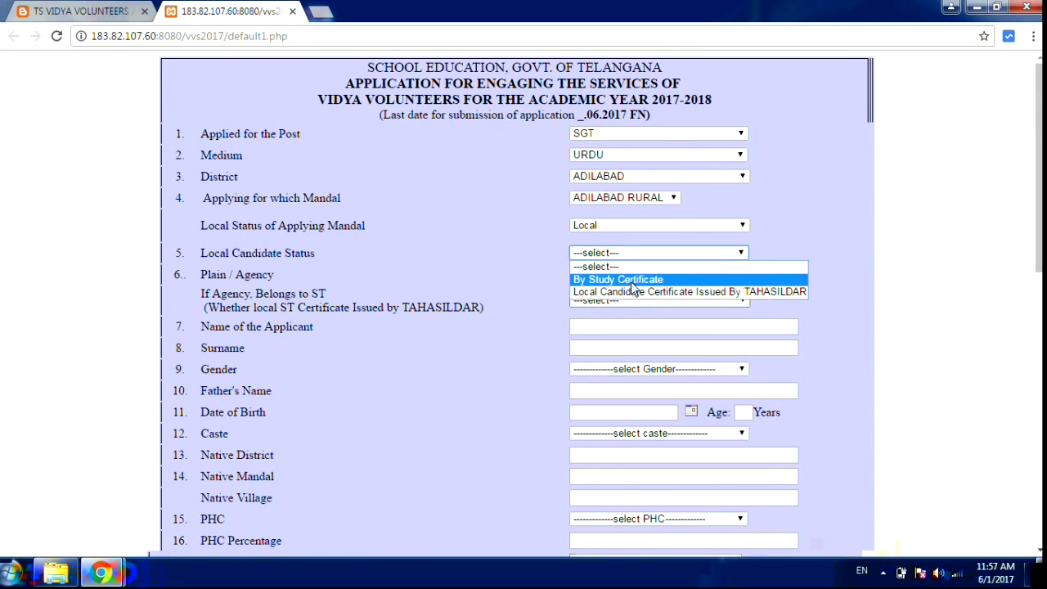
click(631, 279)
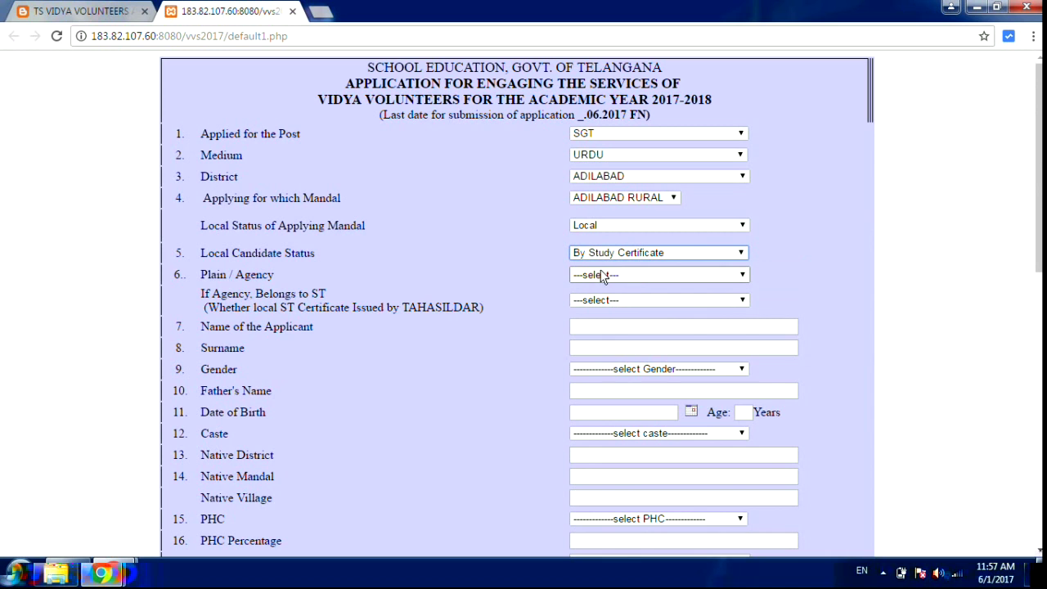
- Mark the area as Plain and answer No to the agency ST question
click(603, 280)
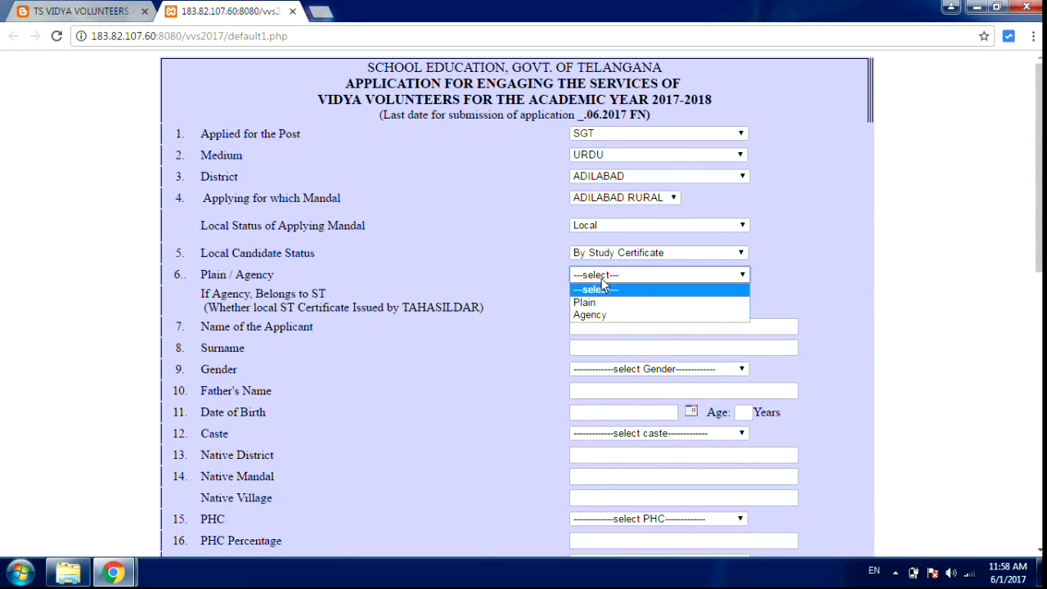
click(585, 302)
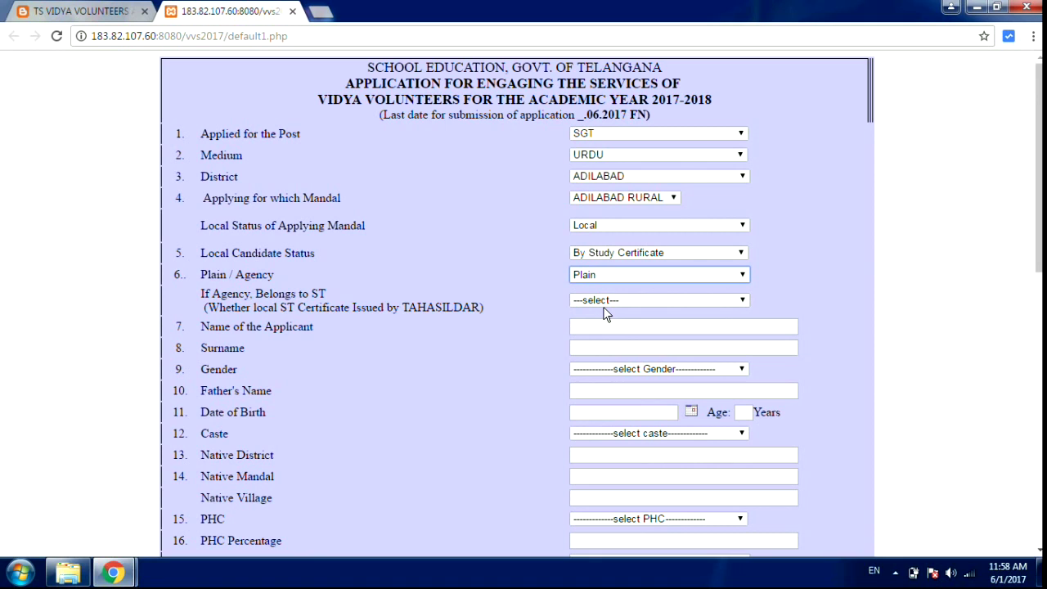
click(603, 306)
click(602, 340)
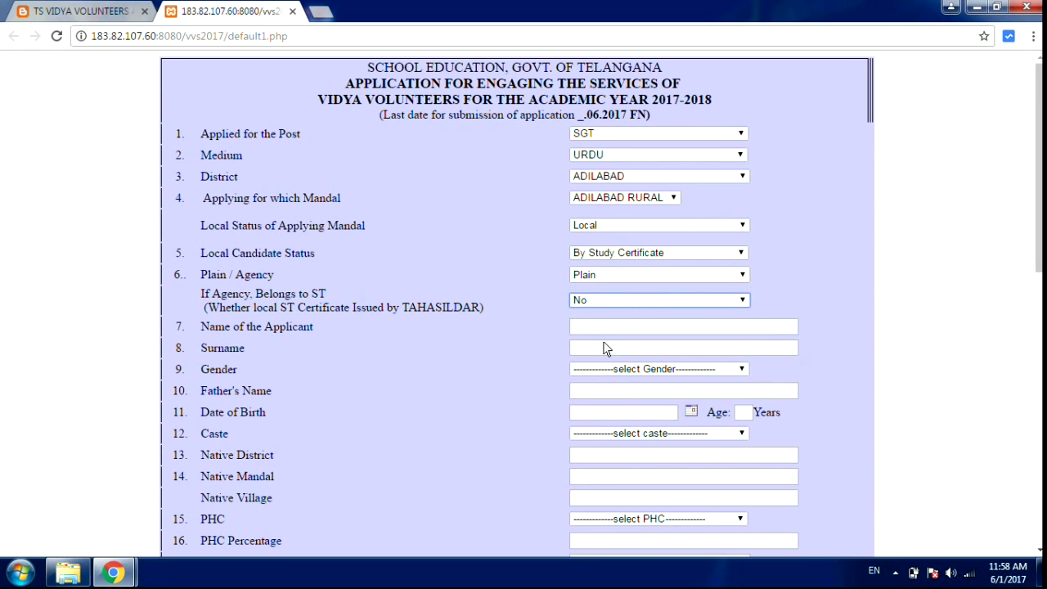
click(599, 328)
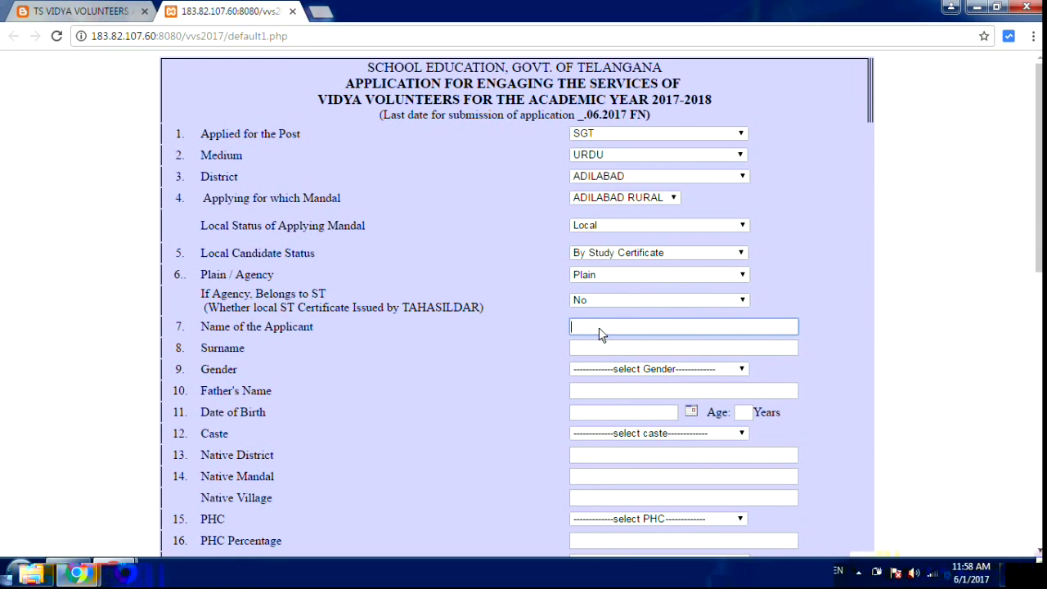
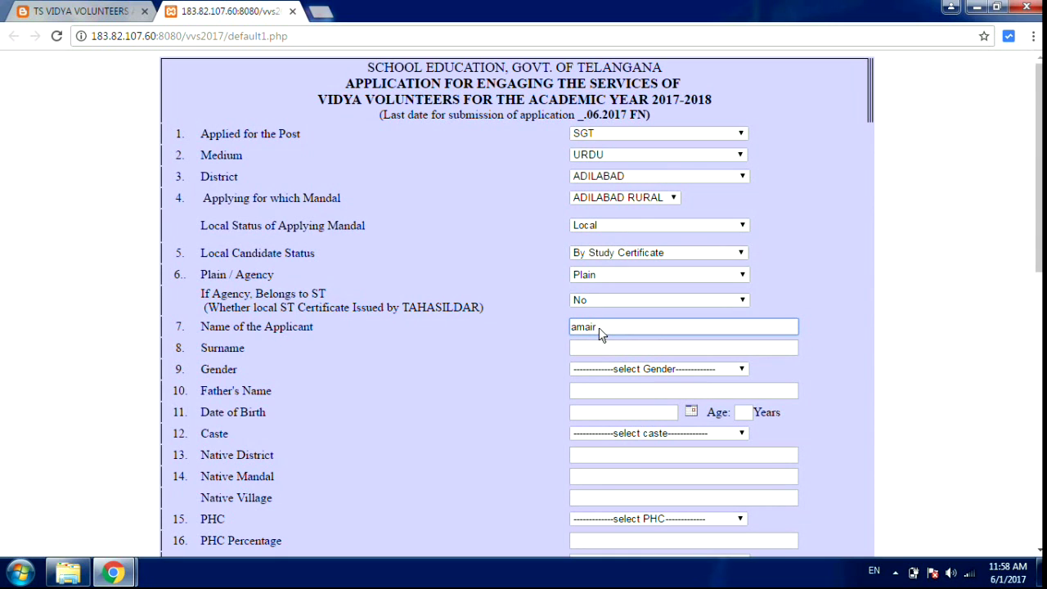
- Enter the applicant's name and surname and set the gender to Male
click(598, 350)
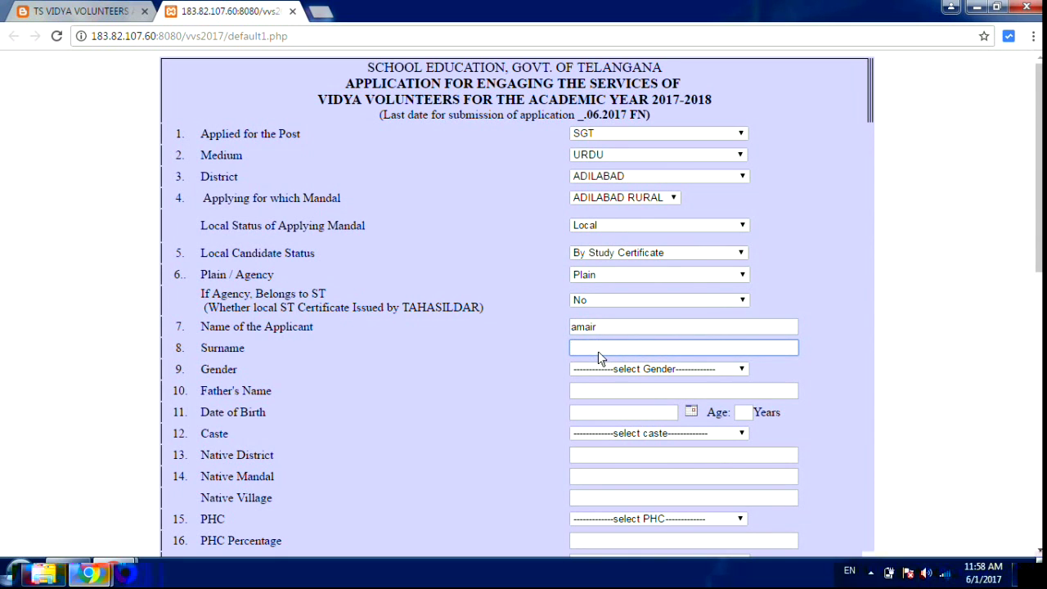
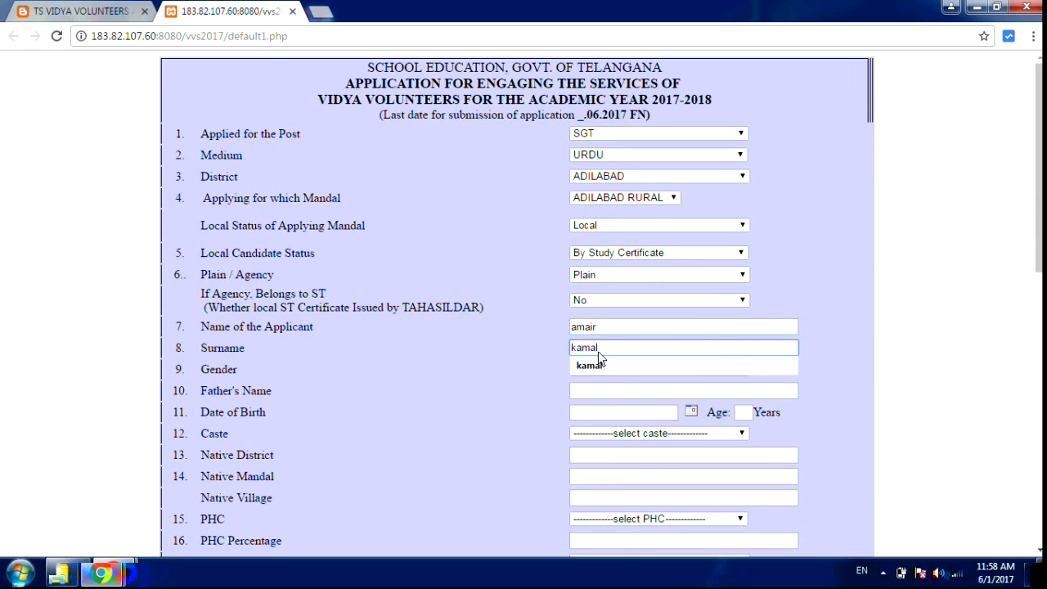
click(598, 368)
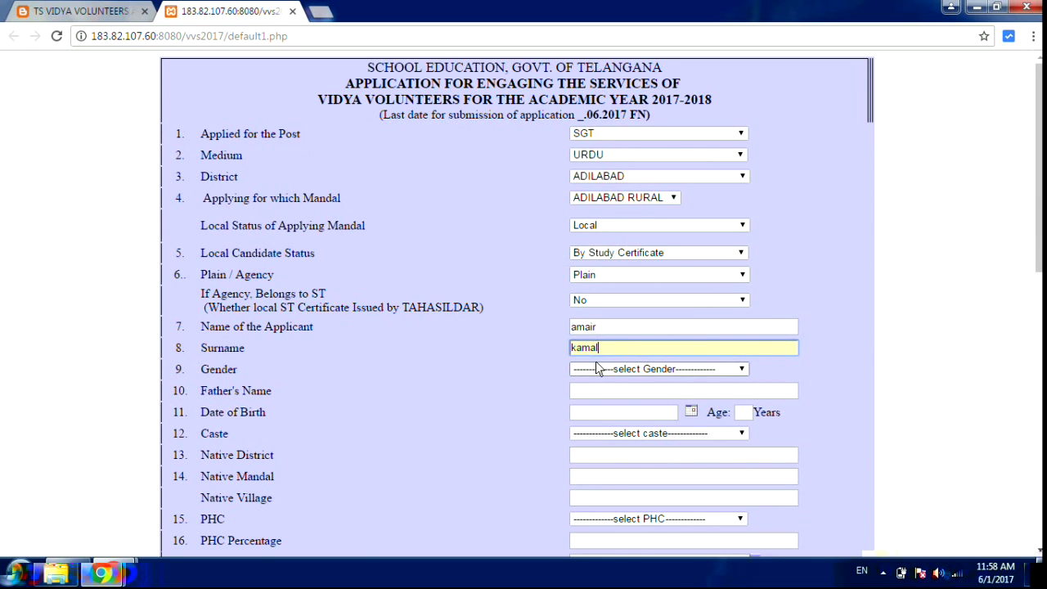
click(637, 369)
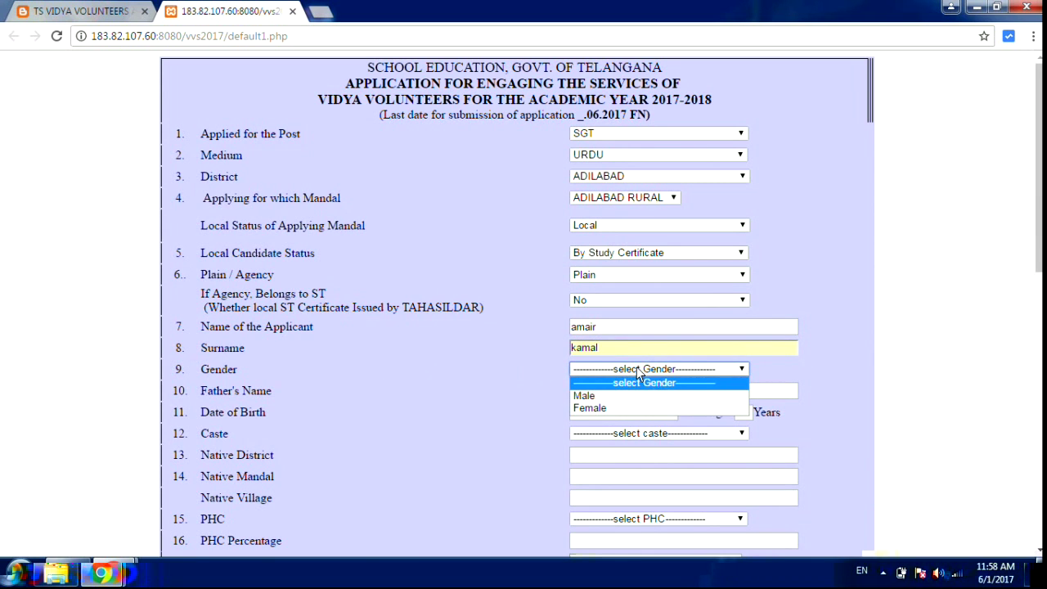
click(584, 395)
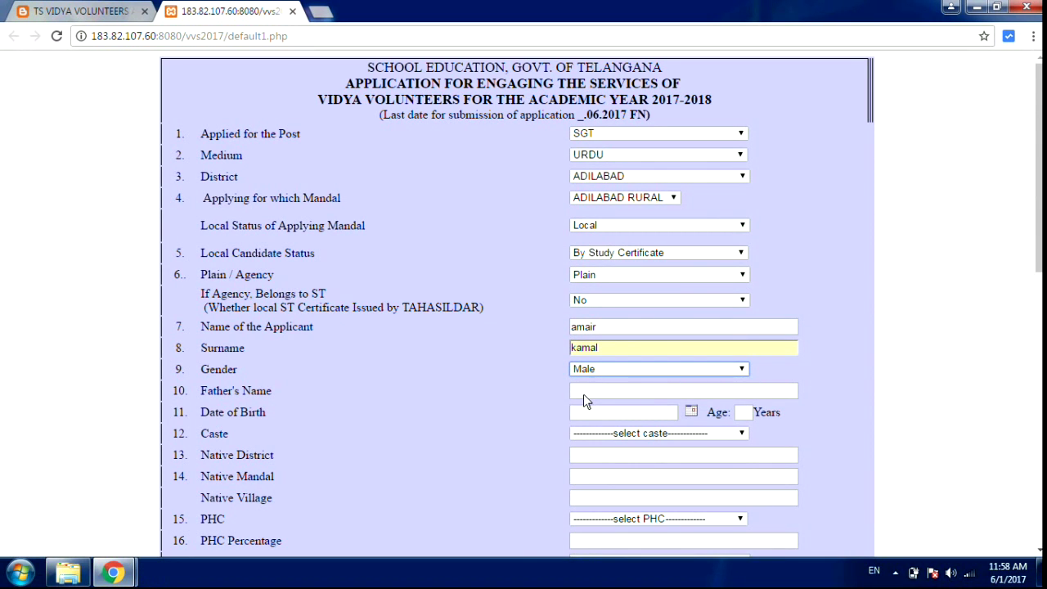
- Type the father's name into the Father's Name field
click(592, 393)
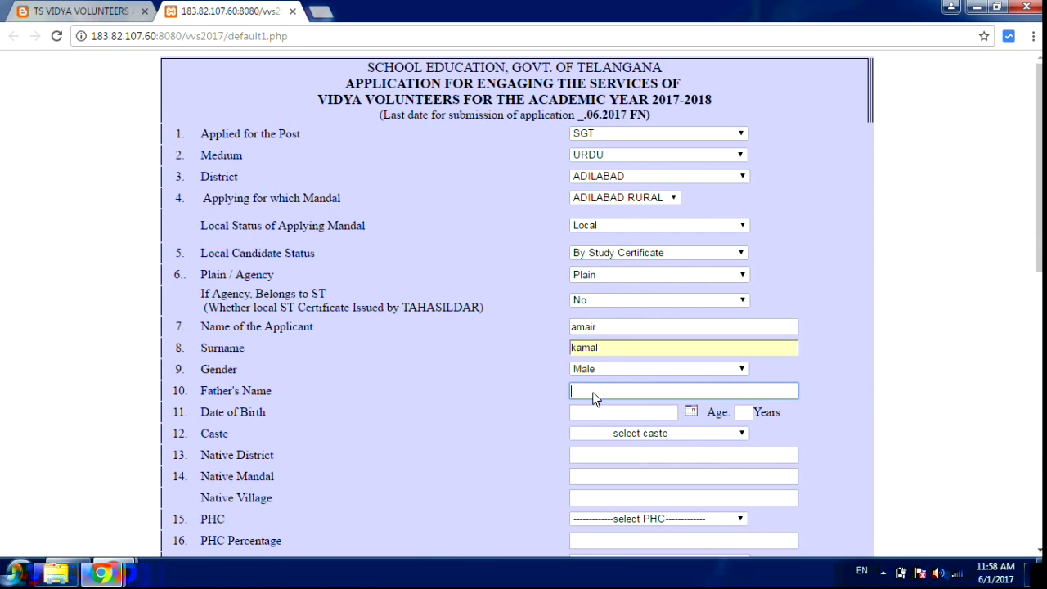
text(a)
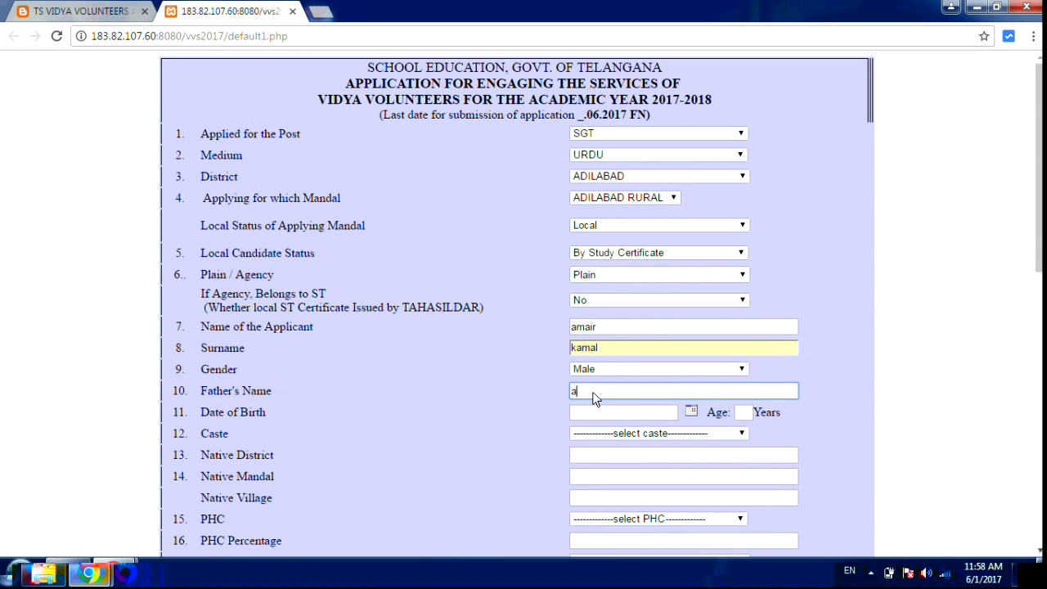
text(hmed)
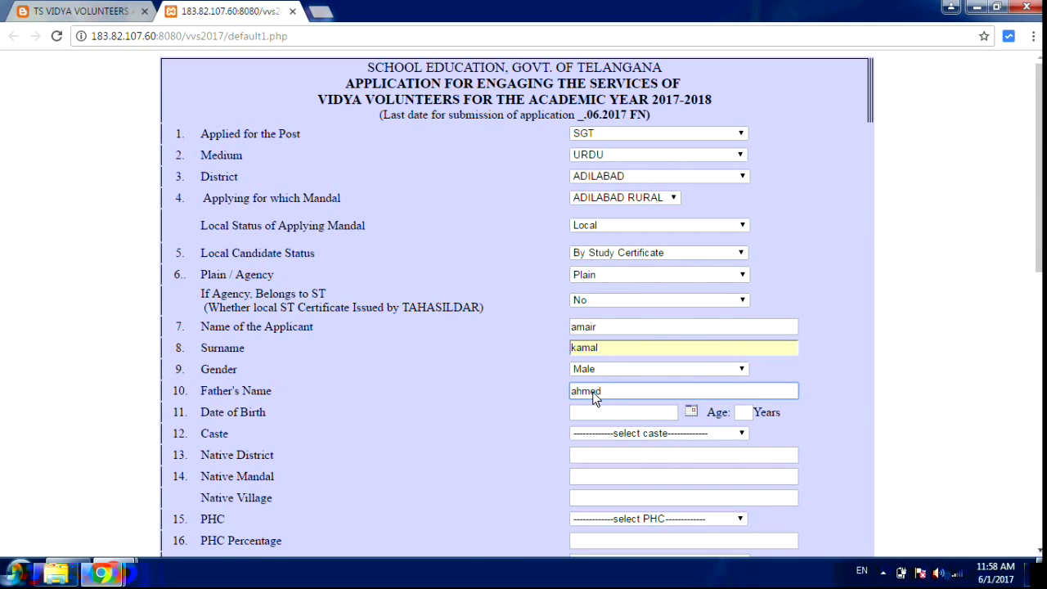
click(611, 412)
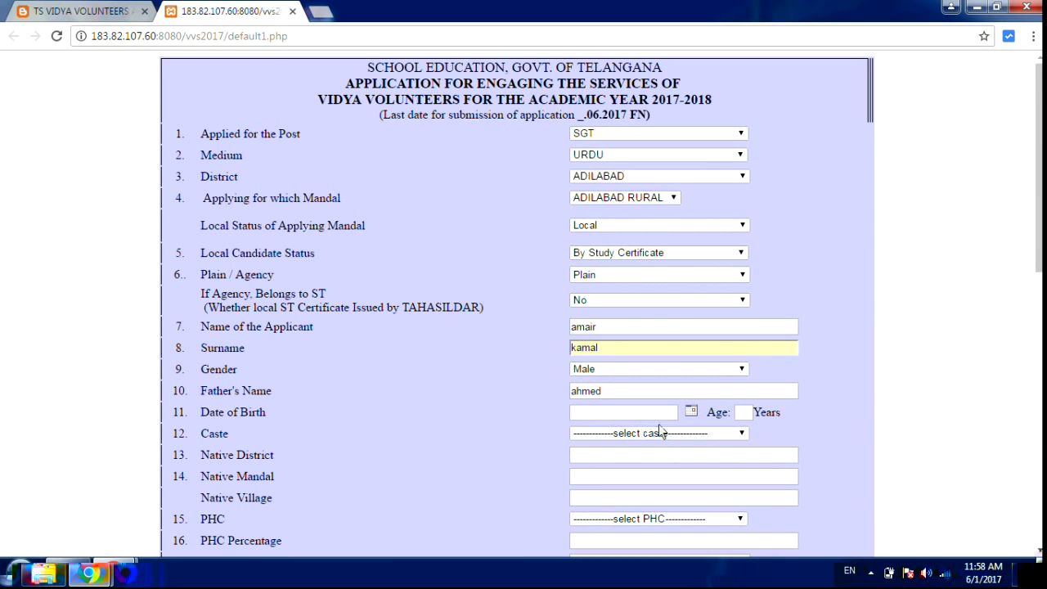
- Pick 18 July 1991 in the date picker as the Date of Birth
click(689, 411)
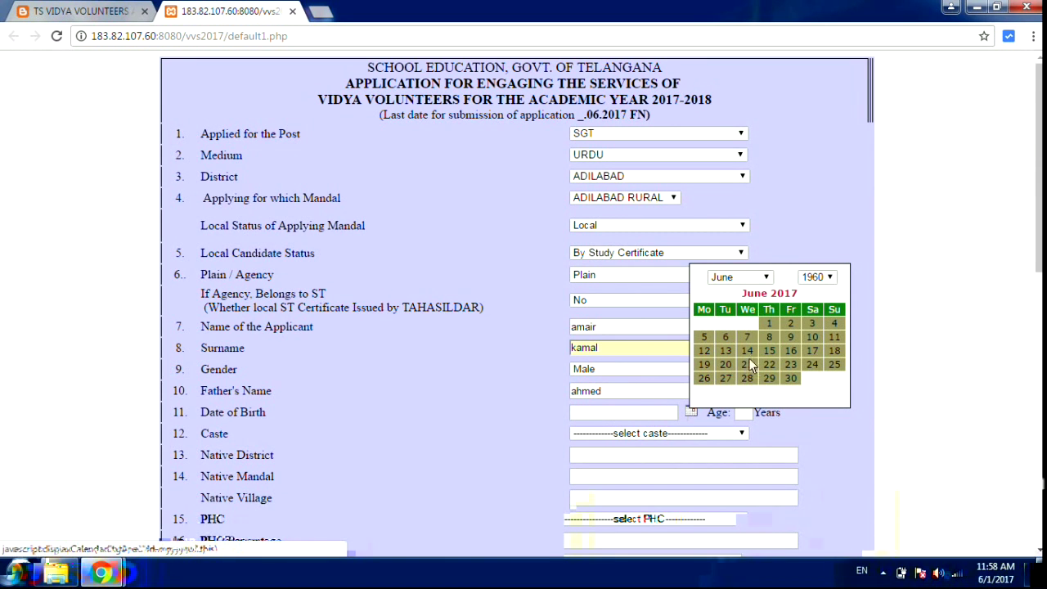
click(830, 277)
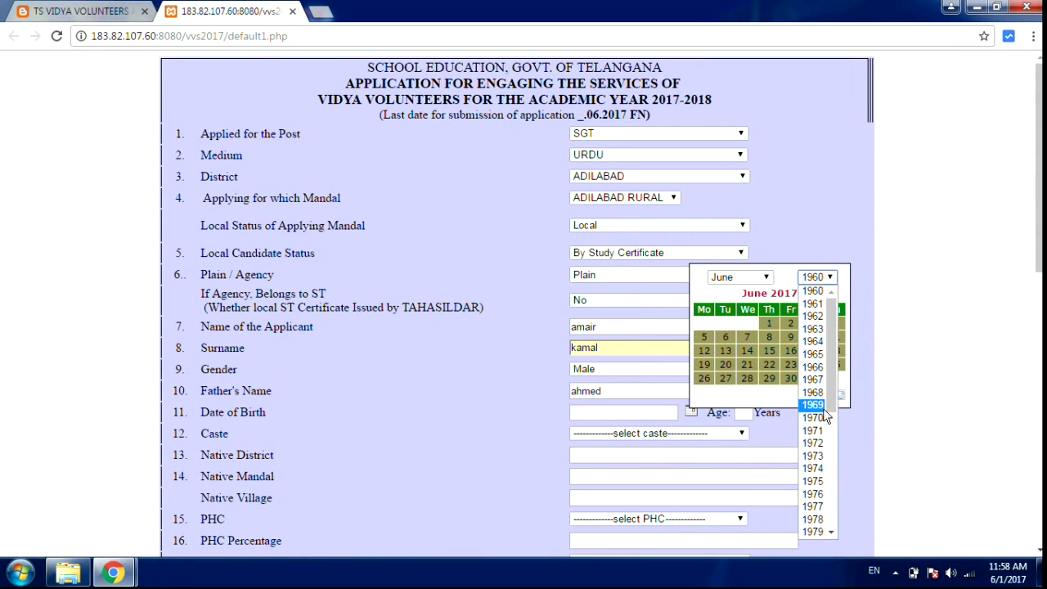
scroll(829, 461, down, 5)
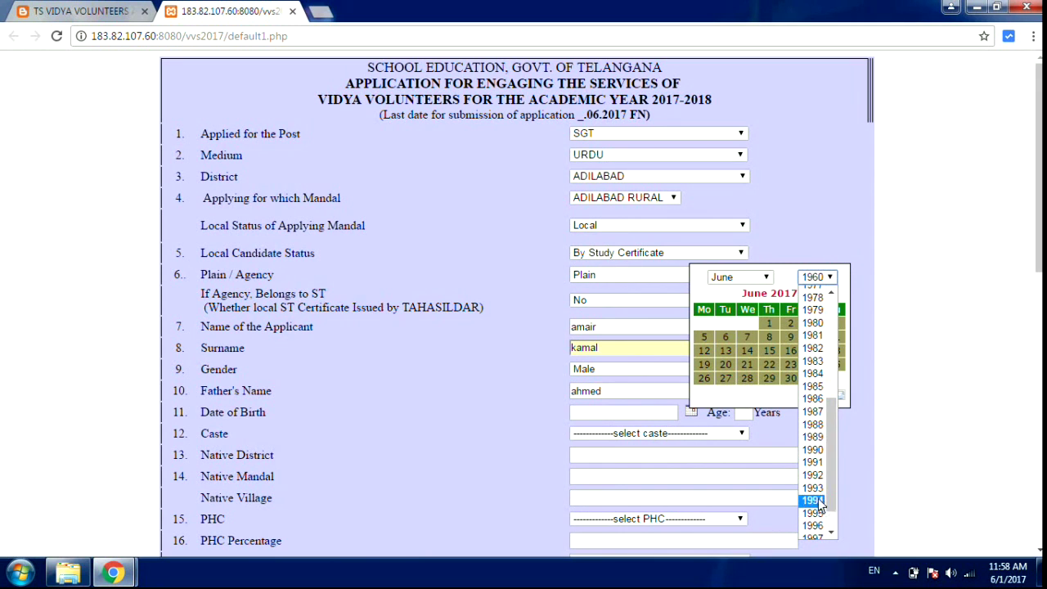
click(815, 466)
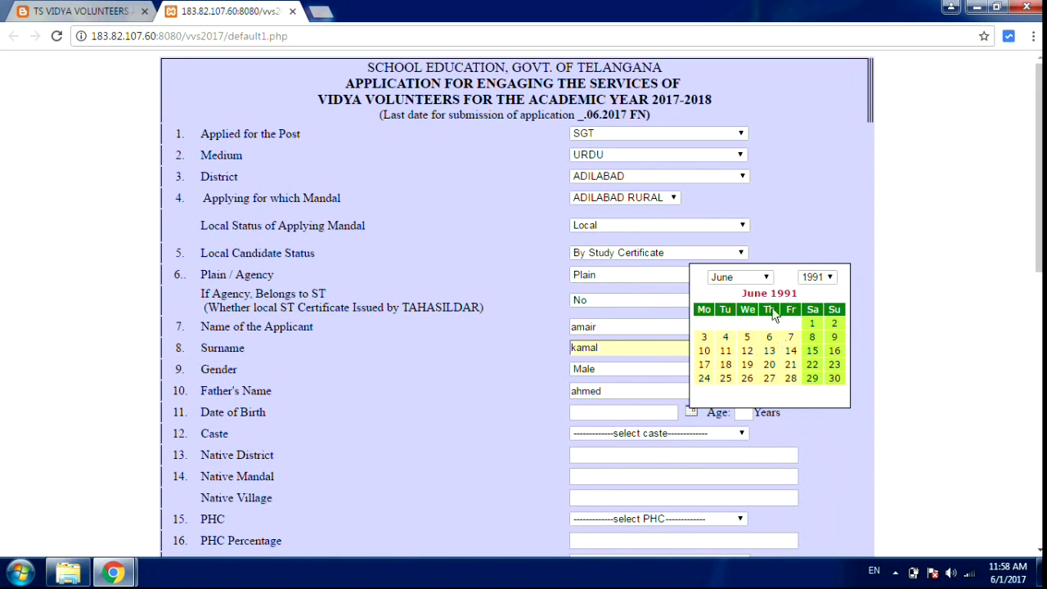
click(753, 277)
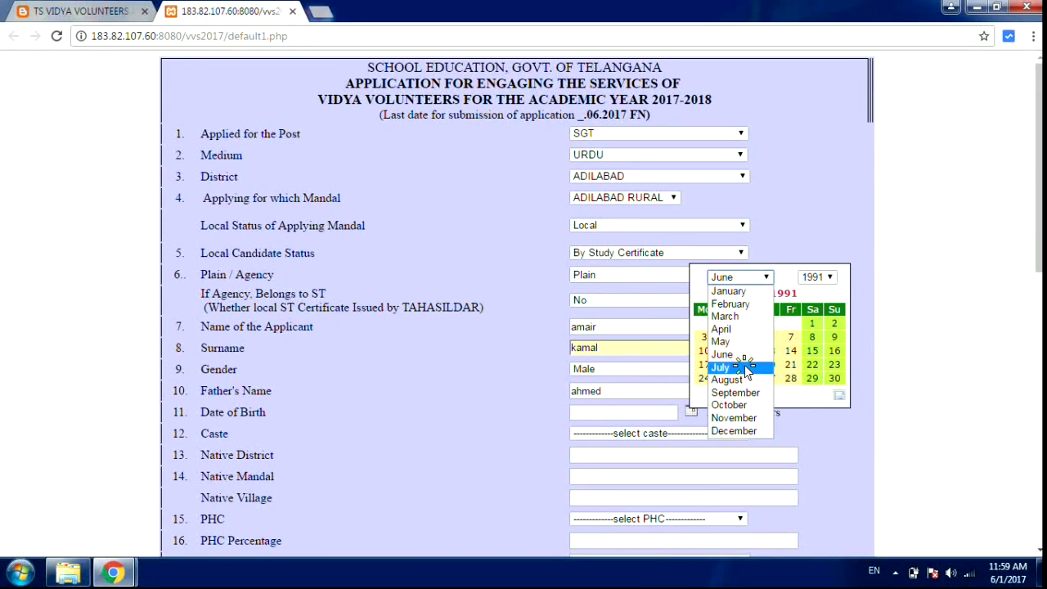
click(750, 367)
click(767, 351)
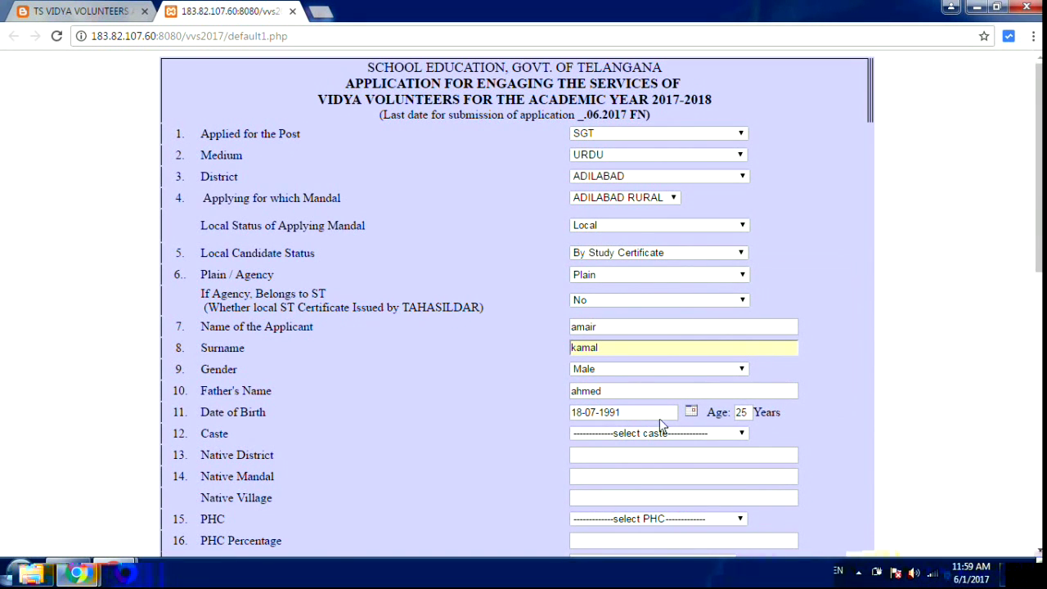
- Set the Caste to BC-E
click(706, 437)
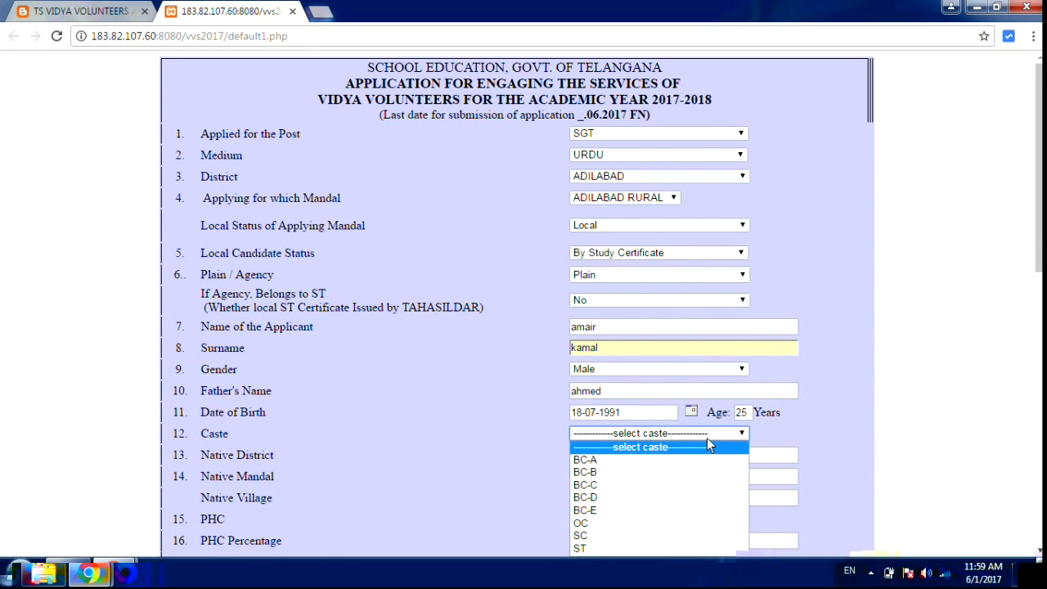
click(1037, 536)
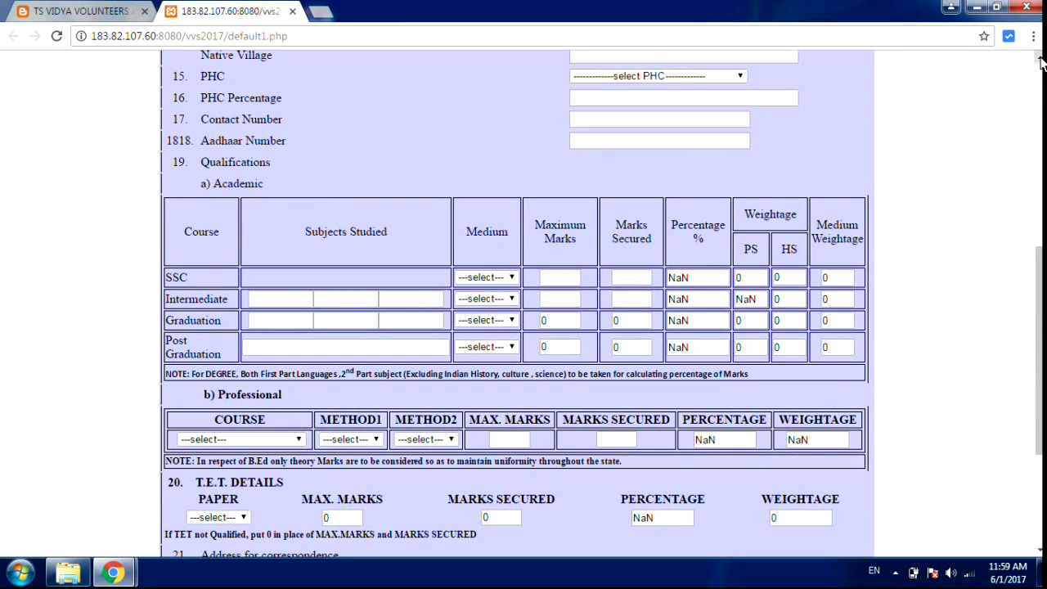
scroll(1039, 59, up, 3)
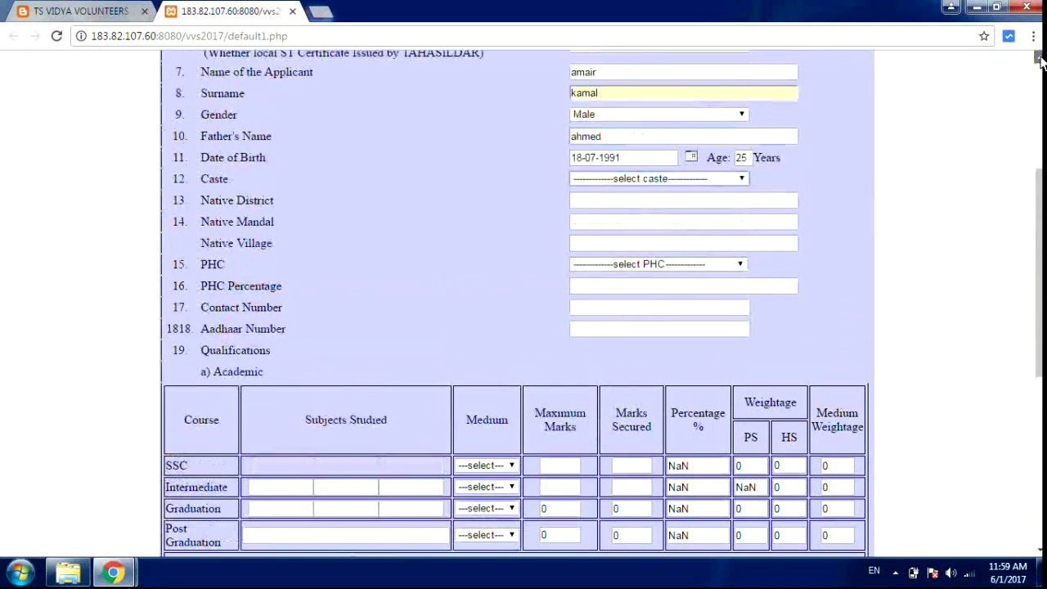
scroll(1037, 58, up, 1)
click(675, 236)
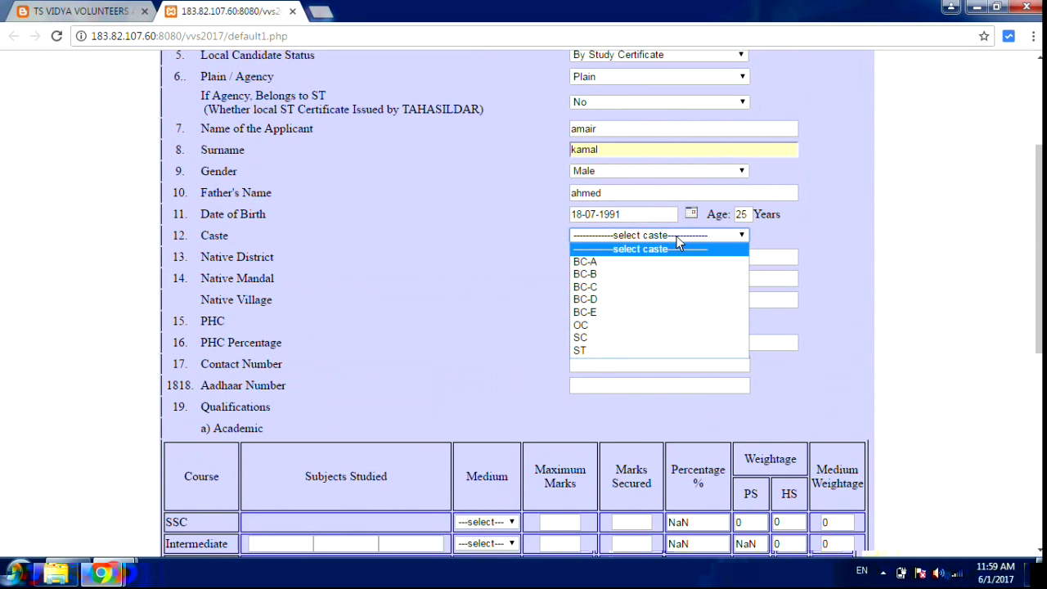
click(623, 313)
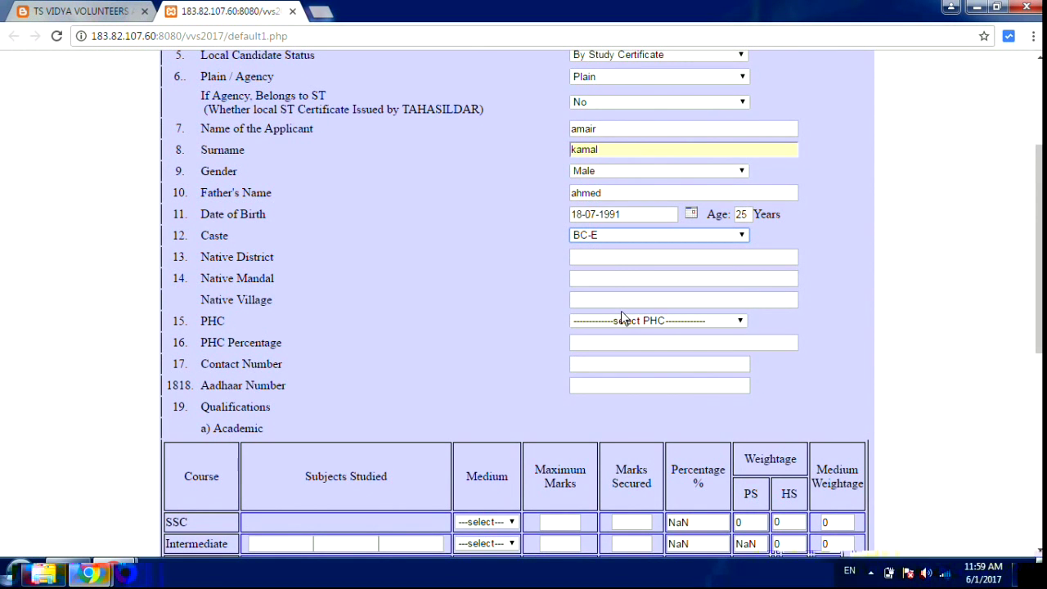
- Enter adilabad as Native District and adilabad rural as Native Mandal
click(607, 258)
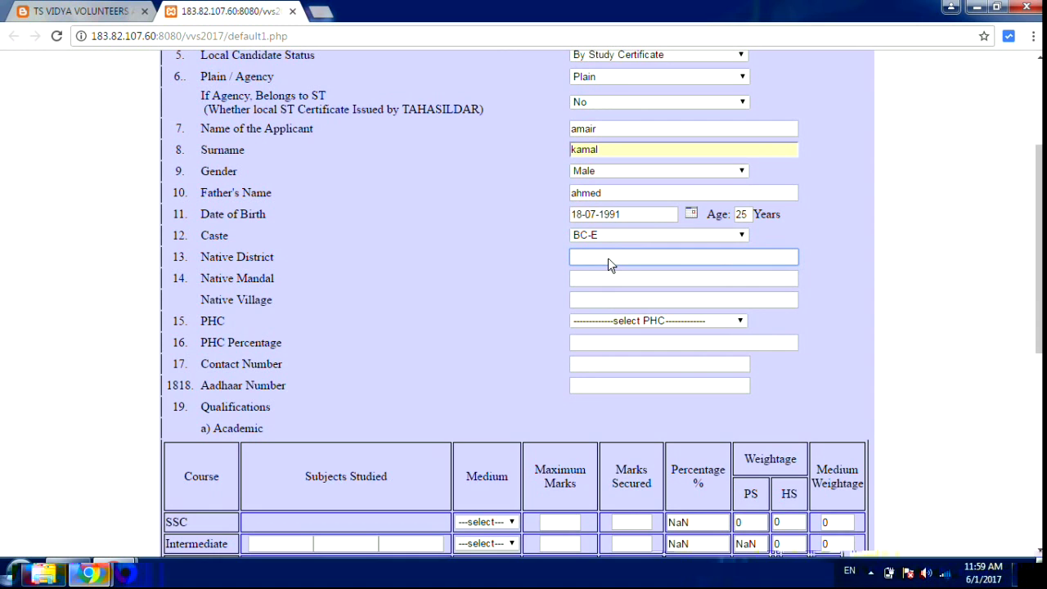
text(adilabad)
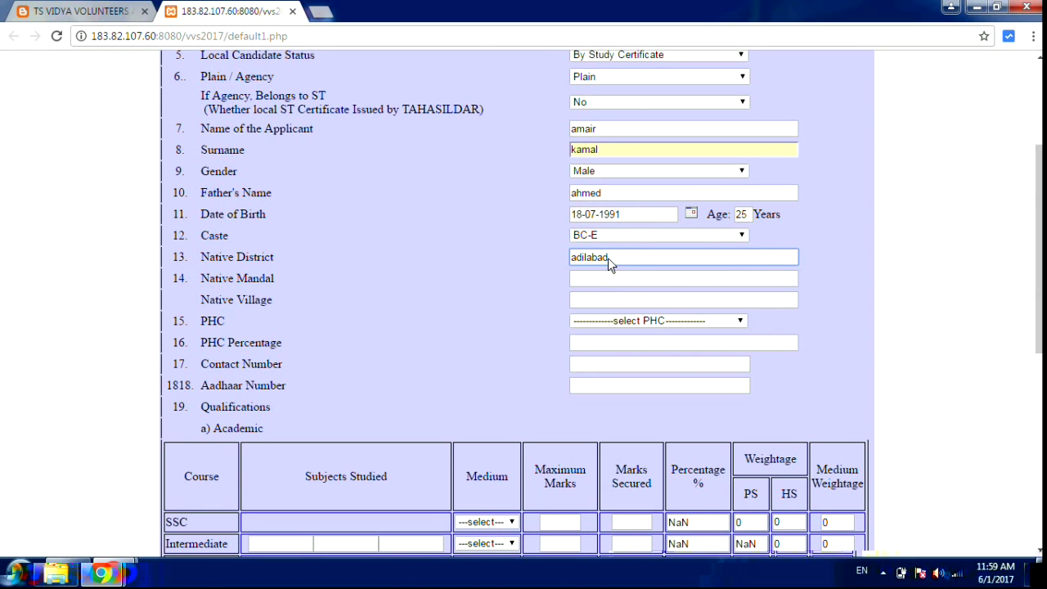
click(610, 276)
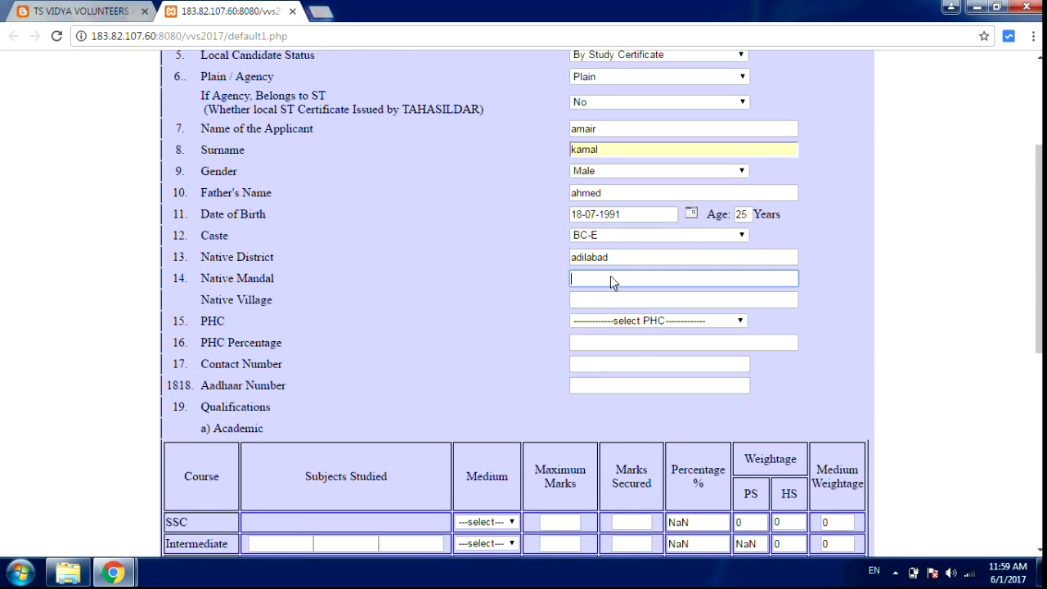
text(adilabad)
scroll(516, 303, up, 3)
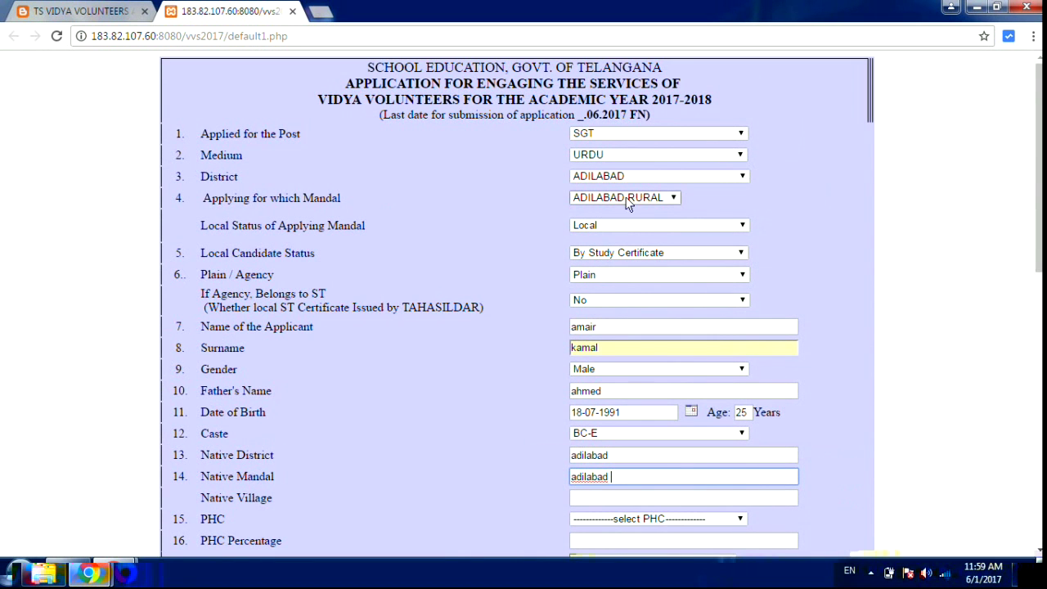
click(1040, 381)
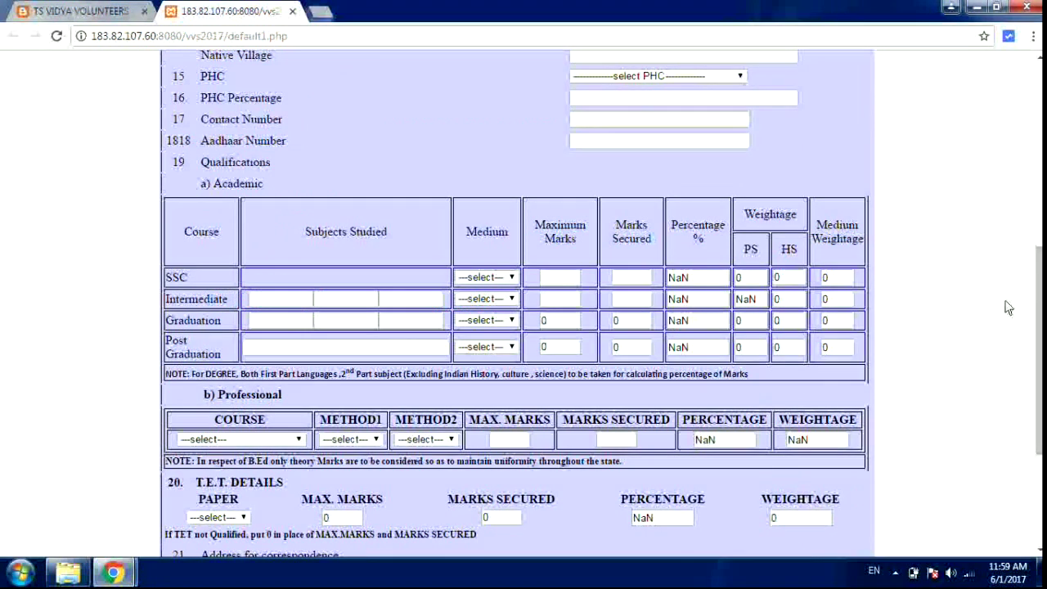
click(1040, 60)
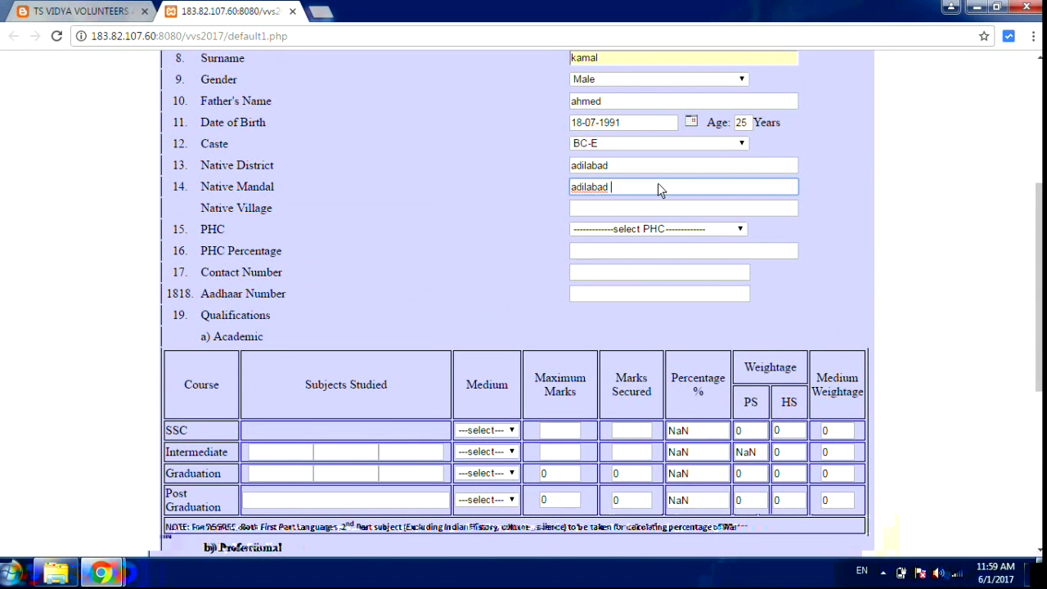
text(rural)
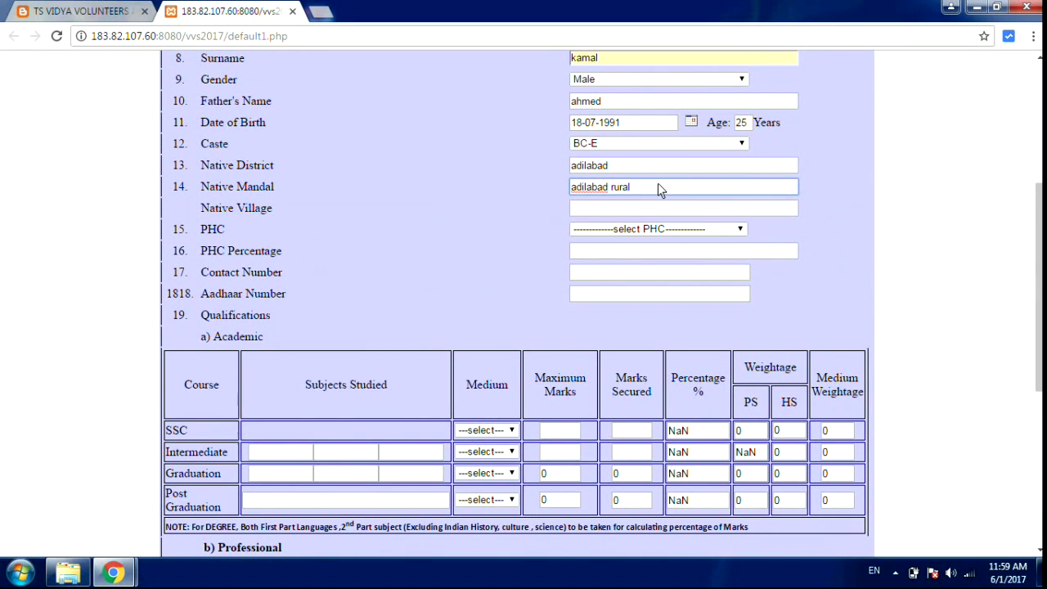
- Enter the native village and set PHC to Not Applicable
click(630, 215)
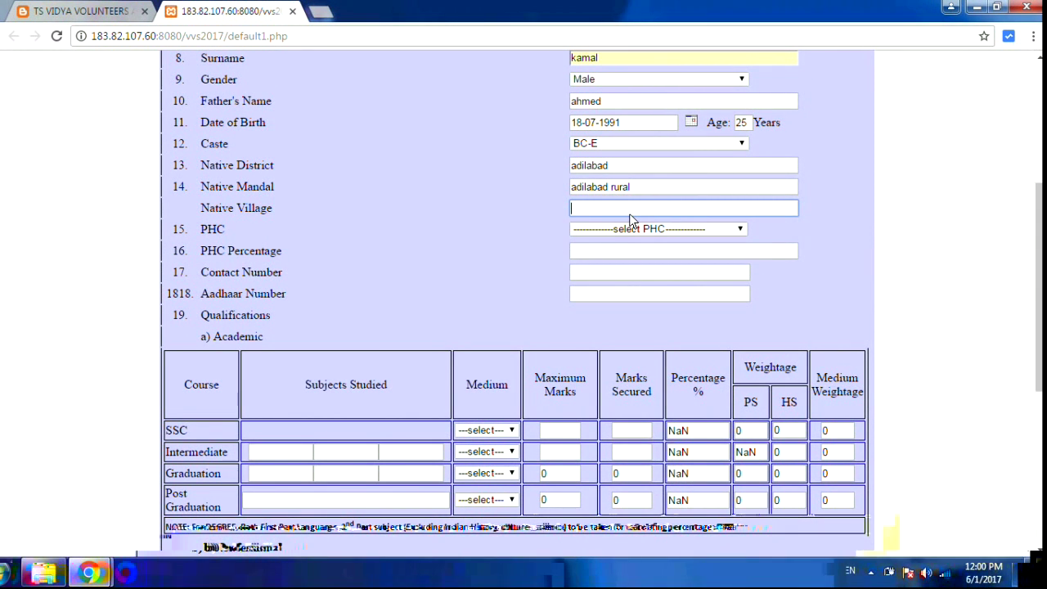
text(kh)
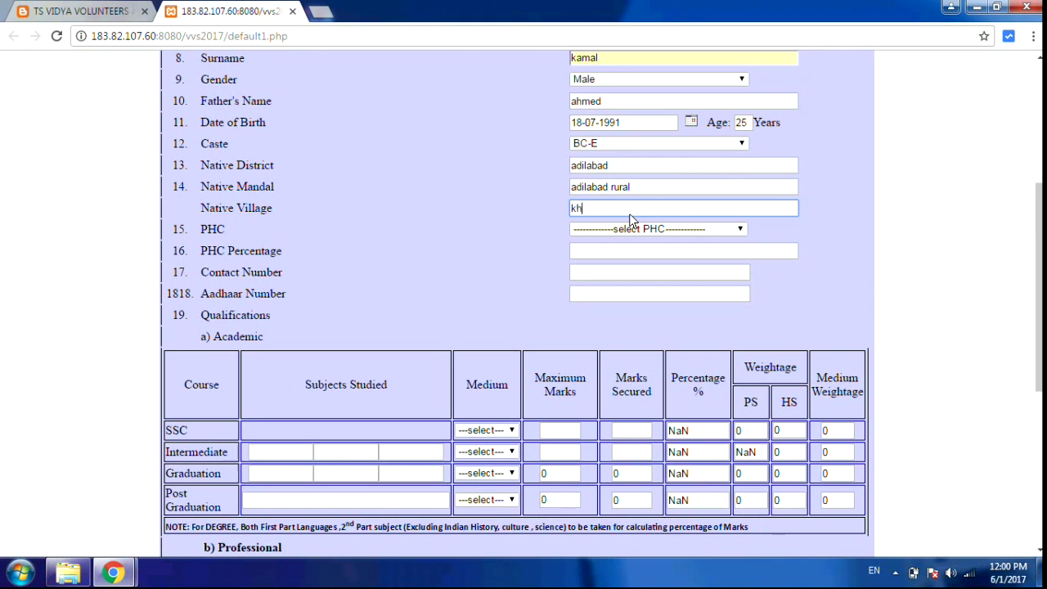
text(orpa)
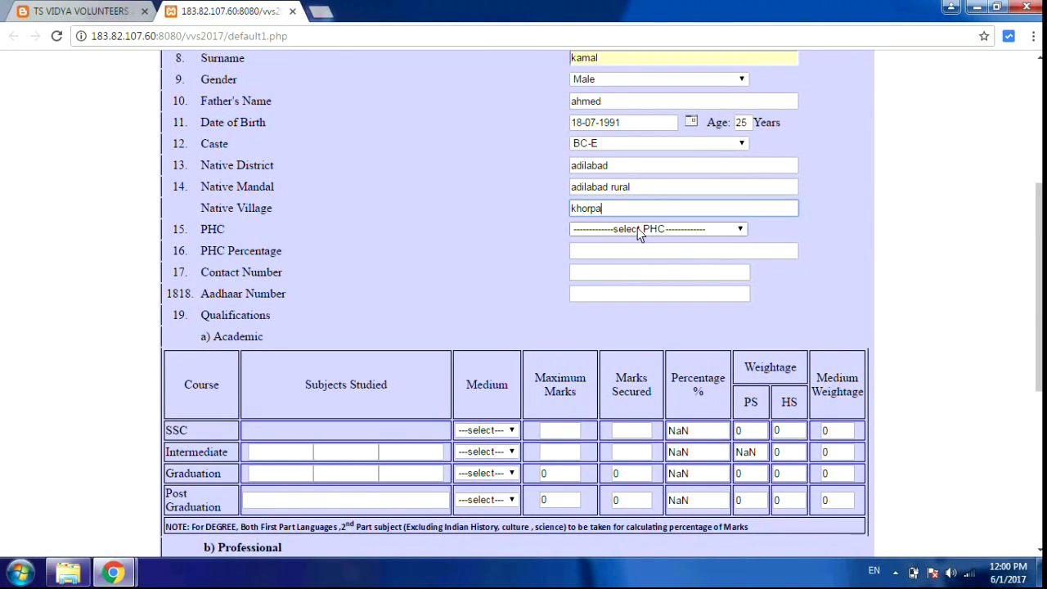
click(641, 231)
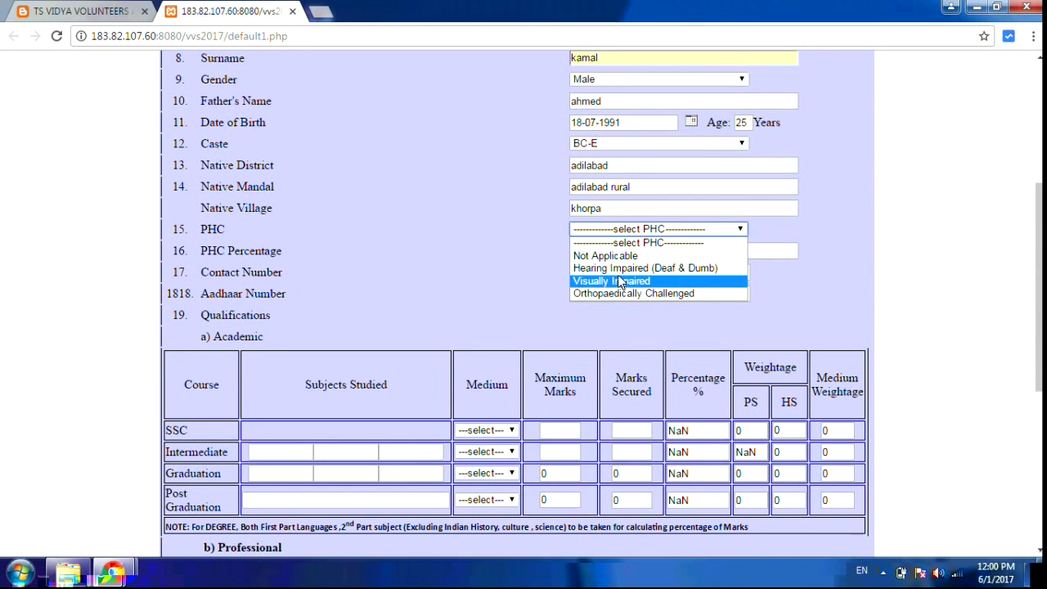
click(614, 255)
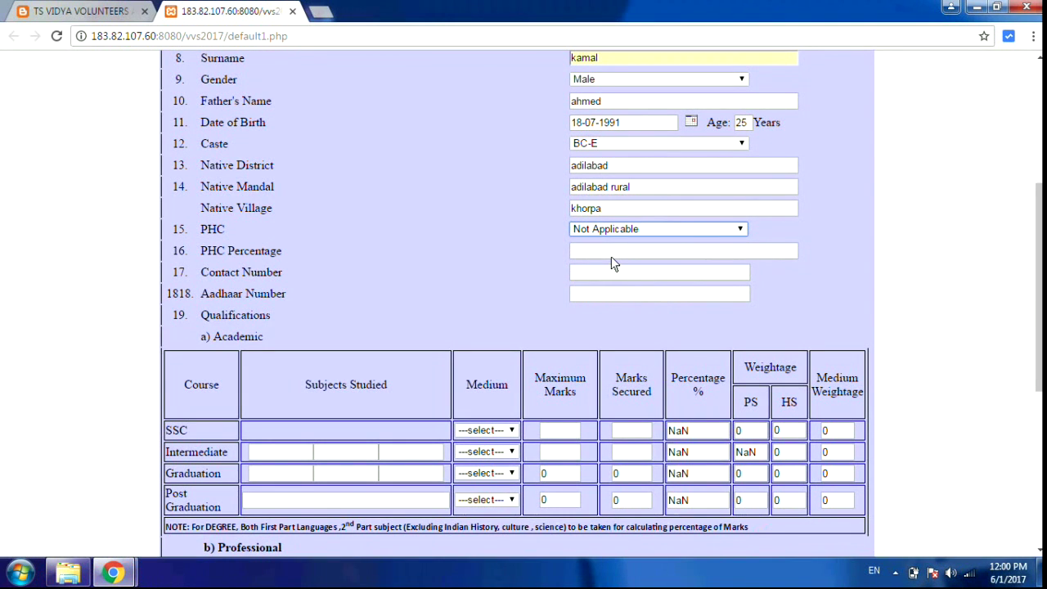
click(614, 260)
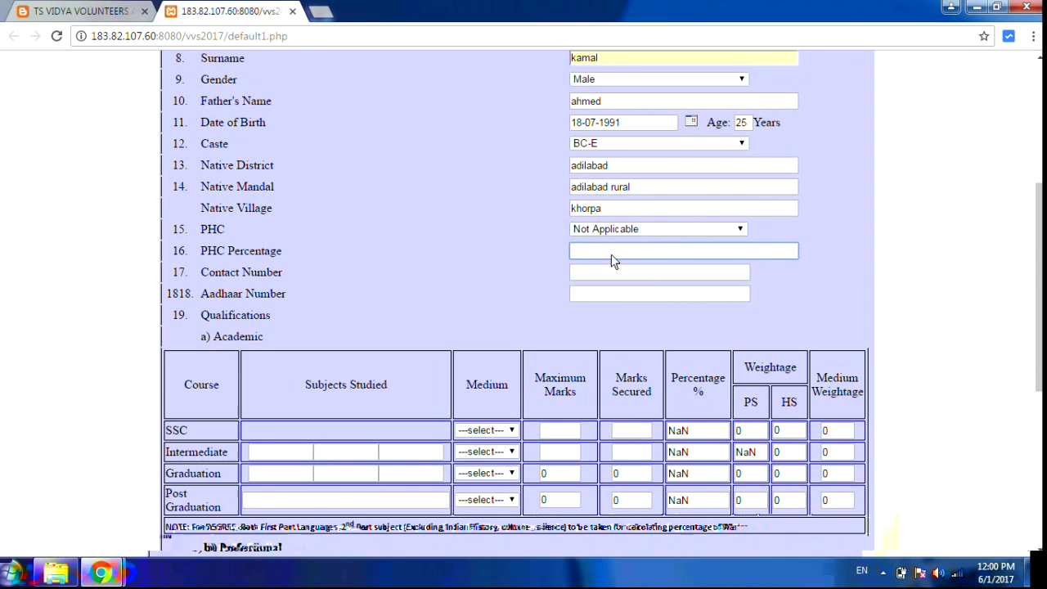
- Fill in the contact number and Aadhaar number, then scroll down to the qualifications table
click(617, 280)
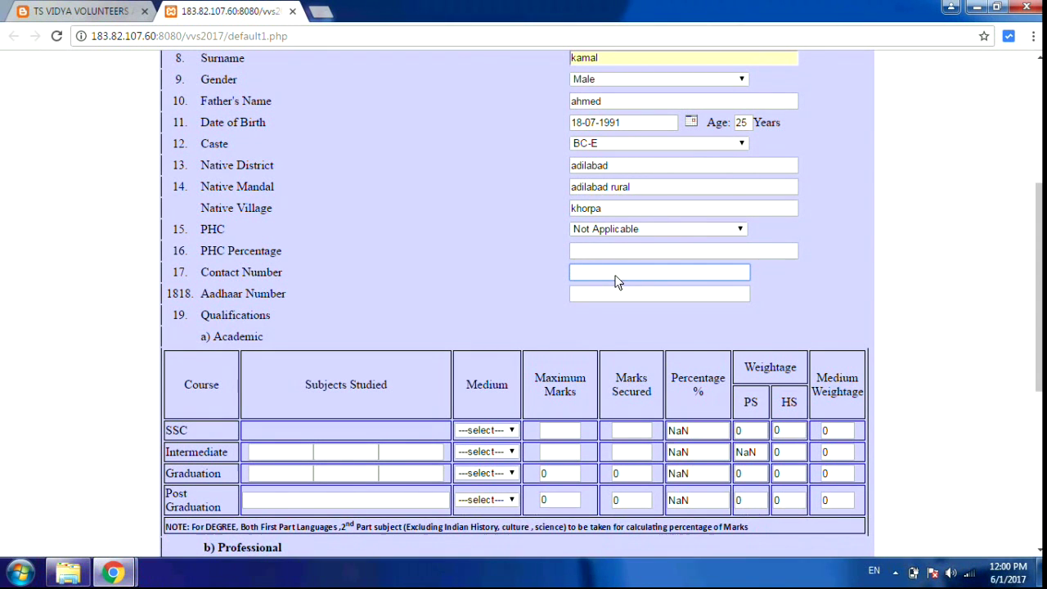
click(618, 257)
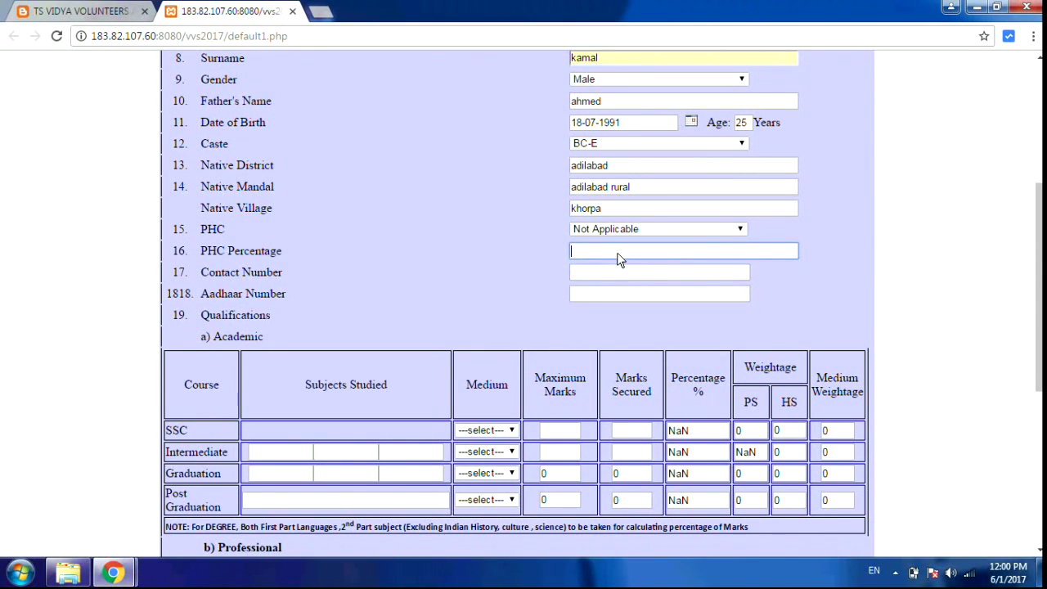
click(608, 272)
text(0000000000)
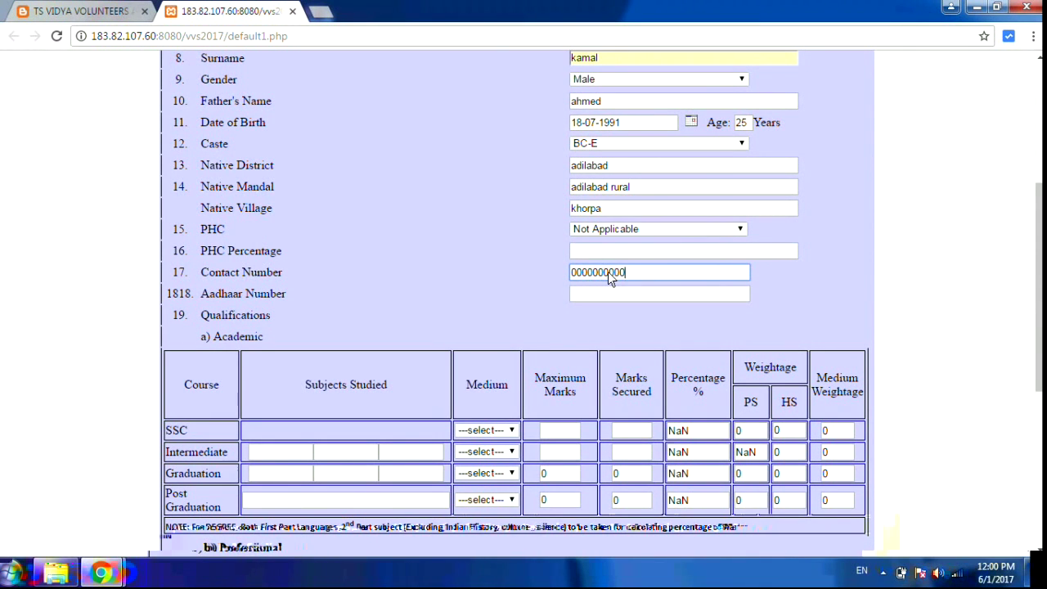
click(606, 296)
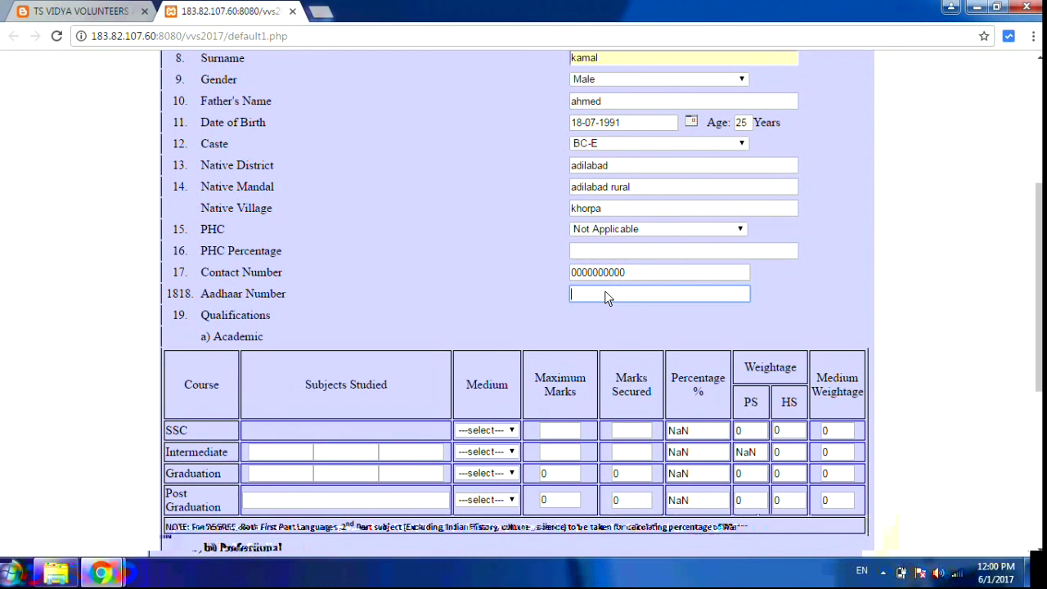
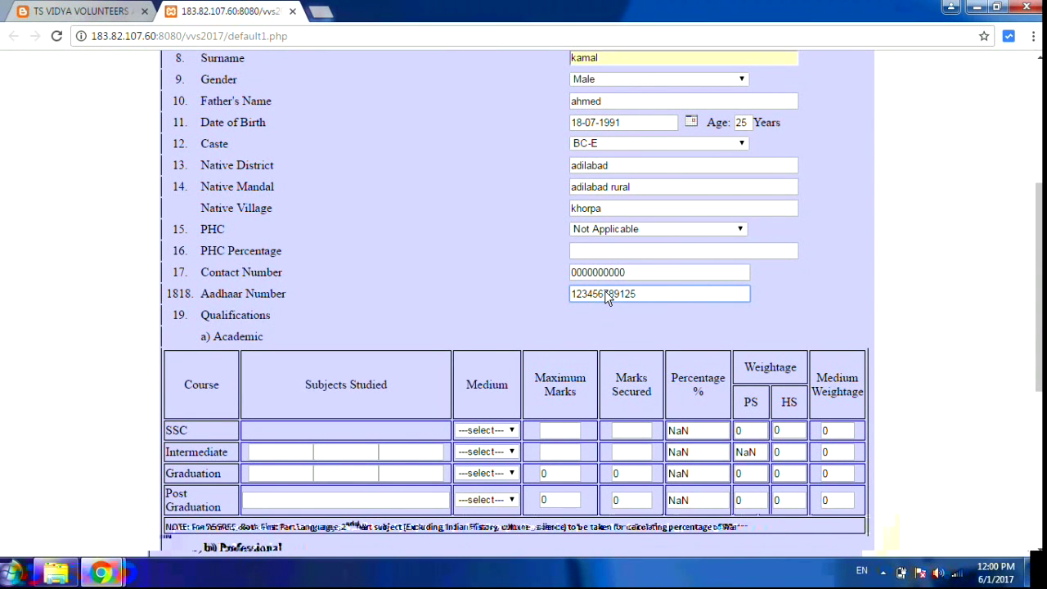
click(427, 315)
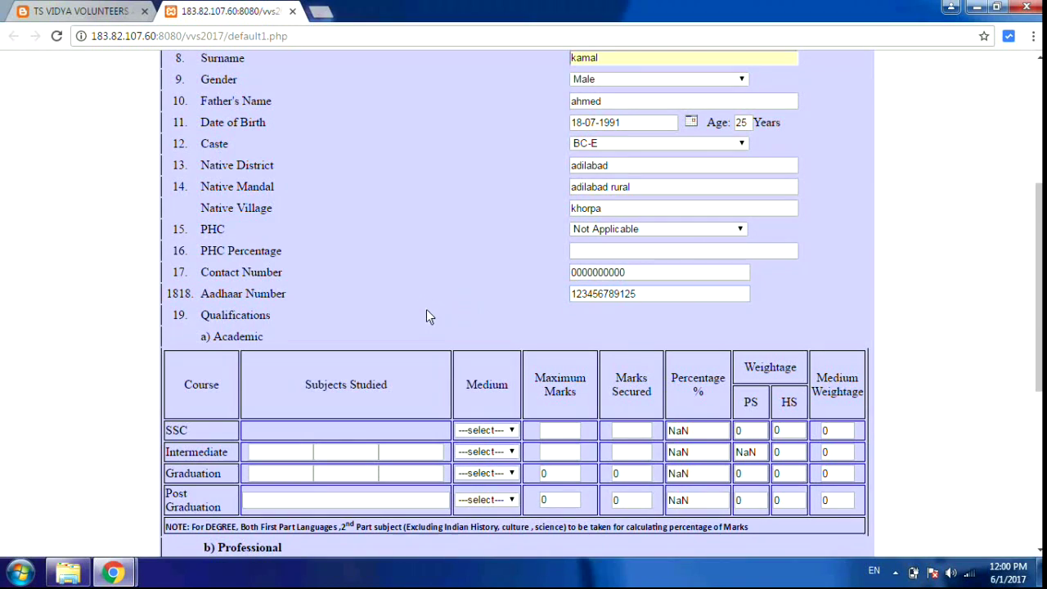
click(1039, 549)
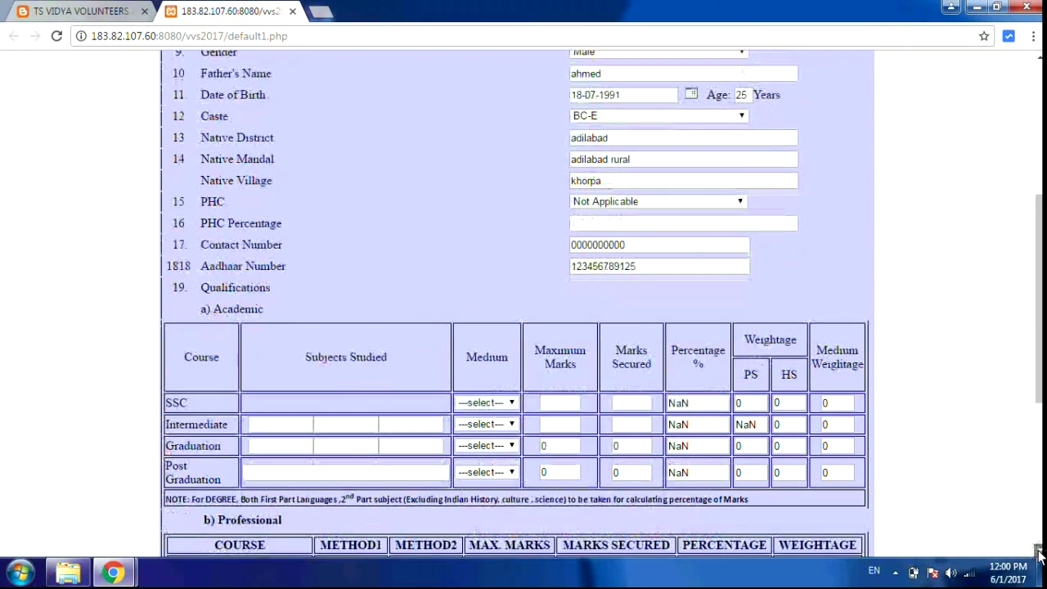
- Give the SSC row URDU medium, 600 maximum marks and 360 marks secured
scroll(598, 334, down, 2)
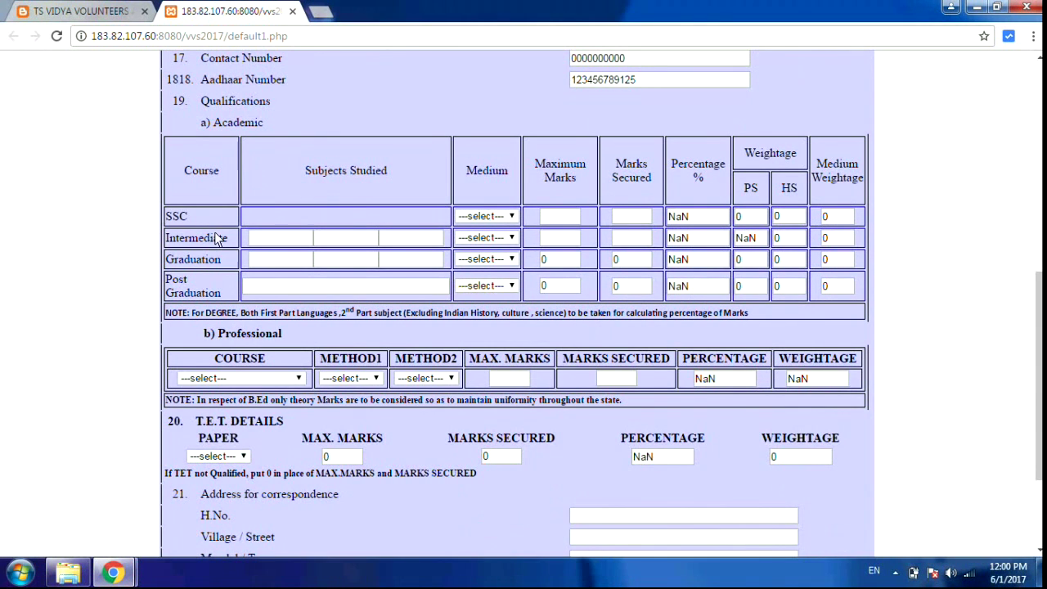
click(500, 216)
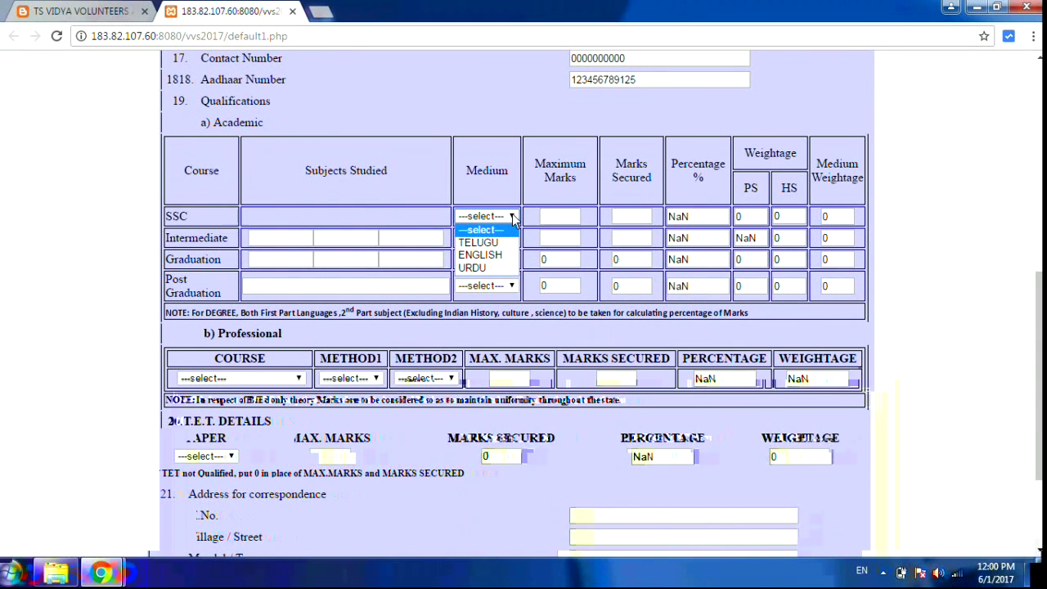
click(495, 267)
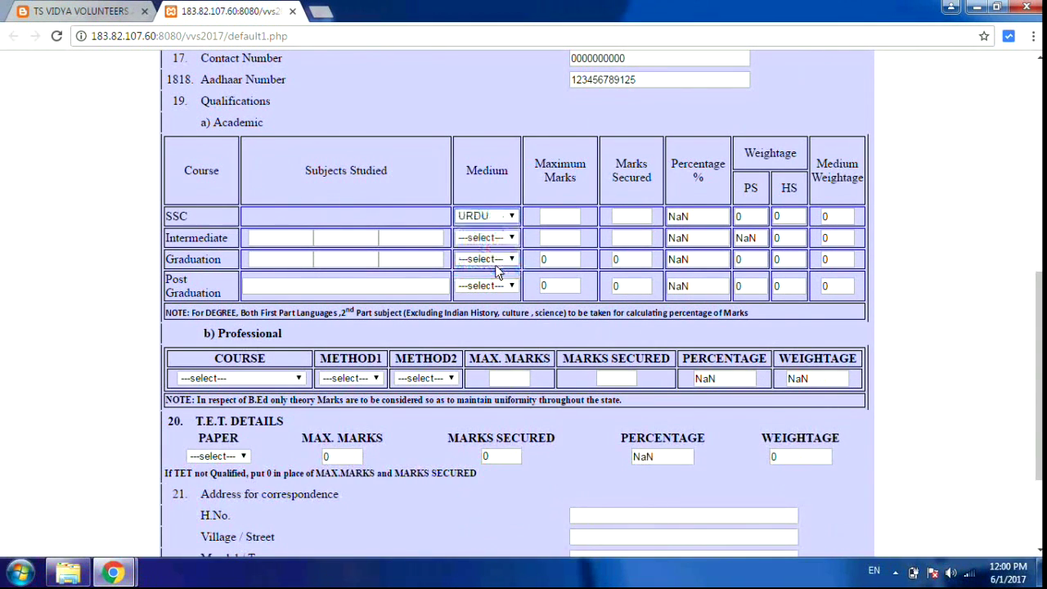
click(559, 216)
text(600)
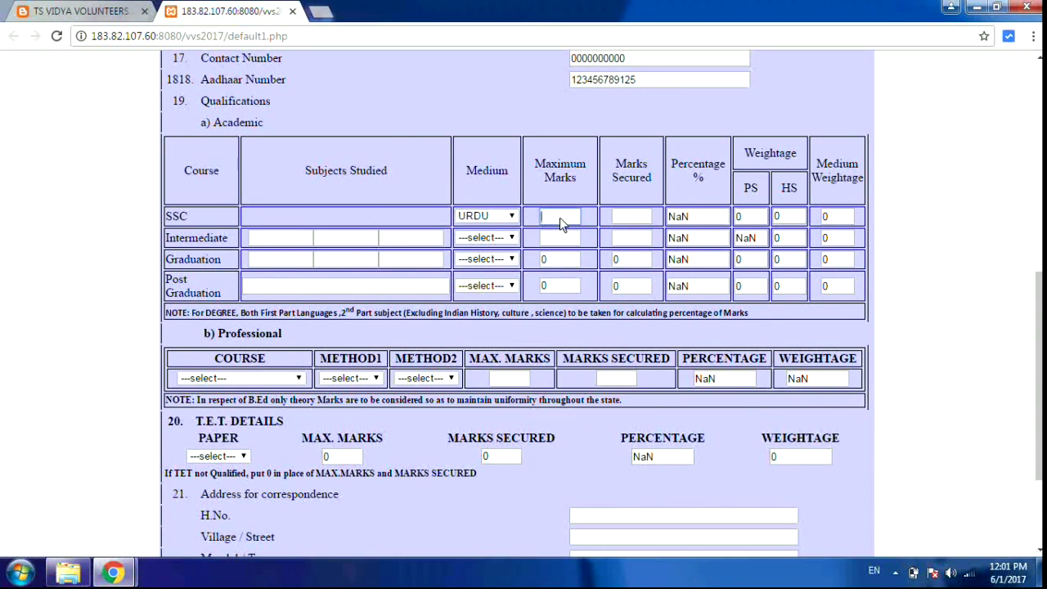
click(635, 216)
text(360)
click(712, 238)
- Enter maths, physic and chemistry as the Intermediate subjects
click(289, 237)
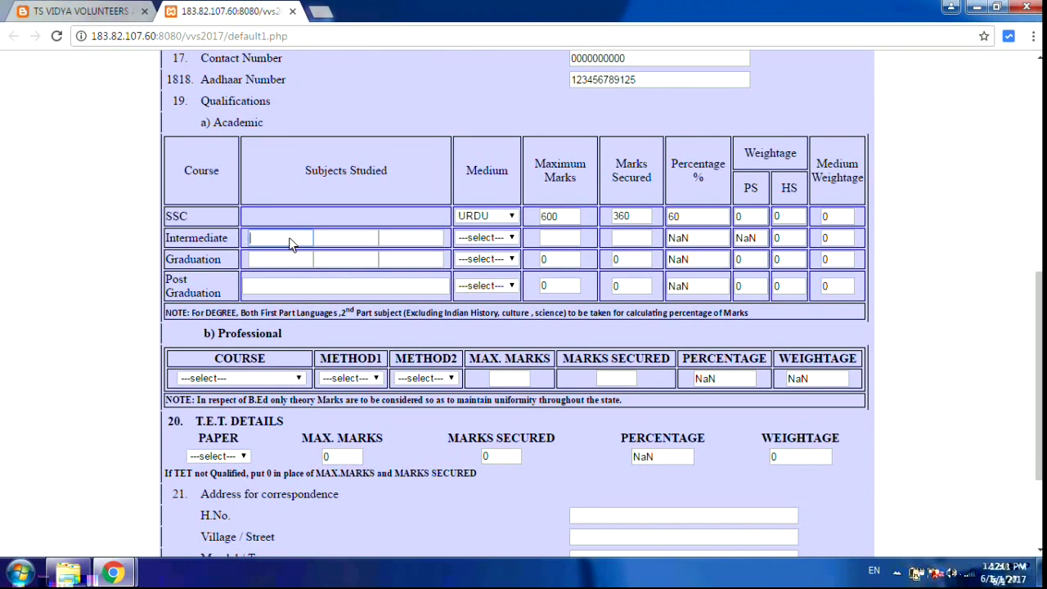
text(maths)
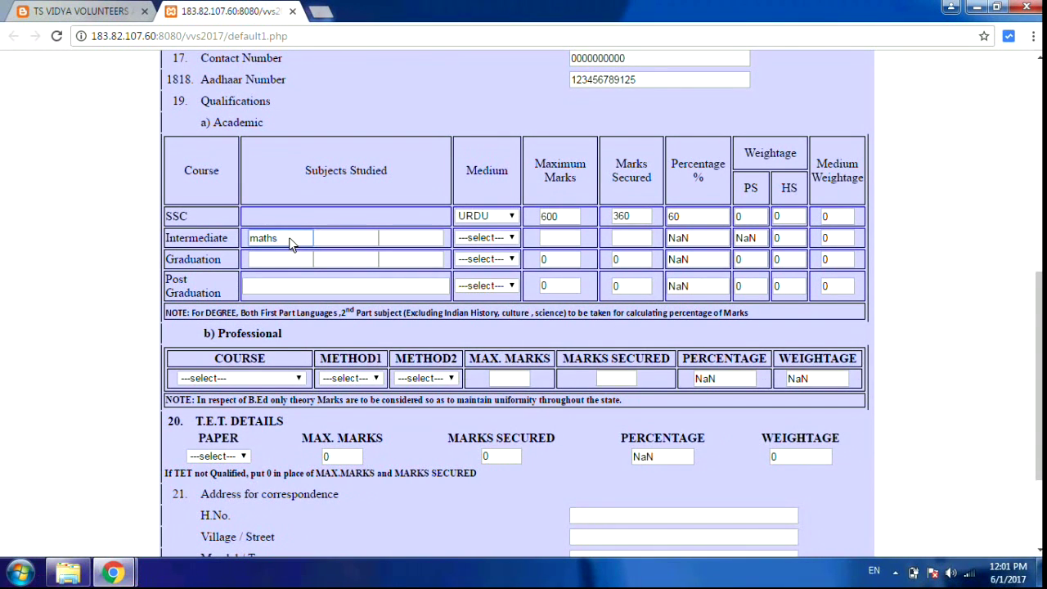
key(Tab)
text(phusic)
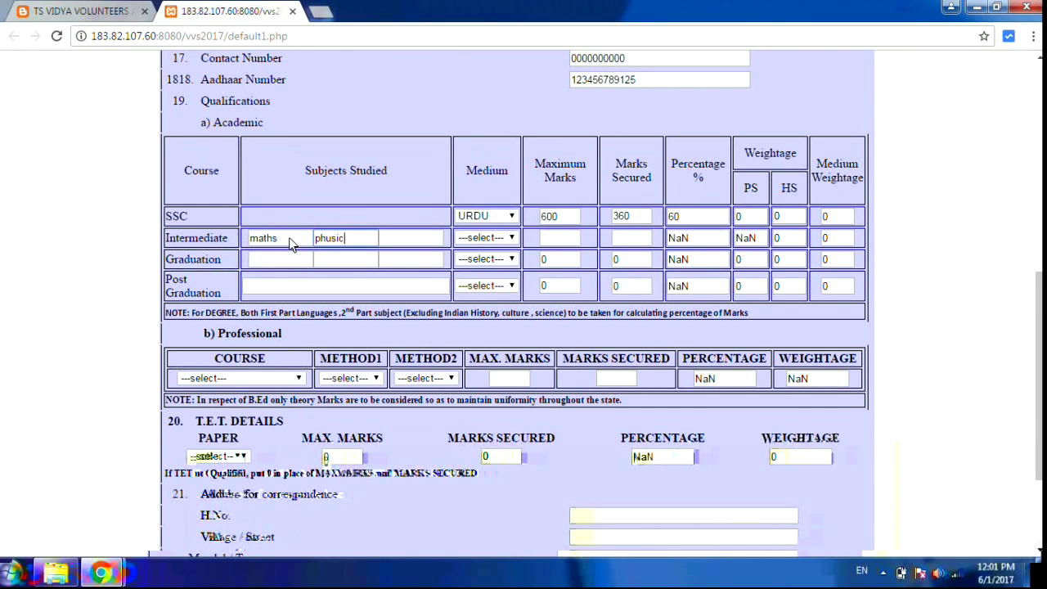
key(BackSpace)
key(BackSpace)
key(BackSpace)
key(BackSpace)
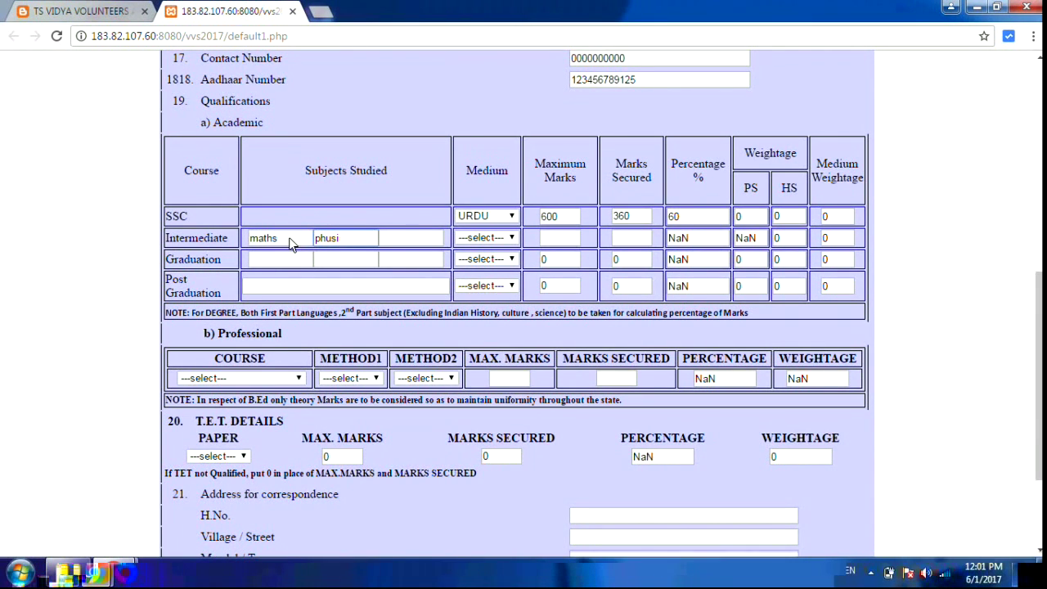
text(ysic)
key(Tab)
text(c)
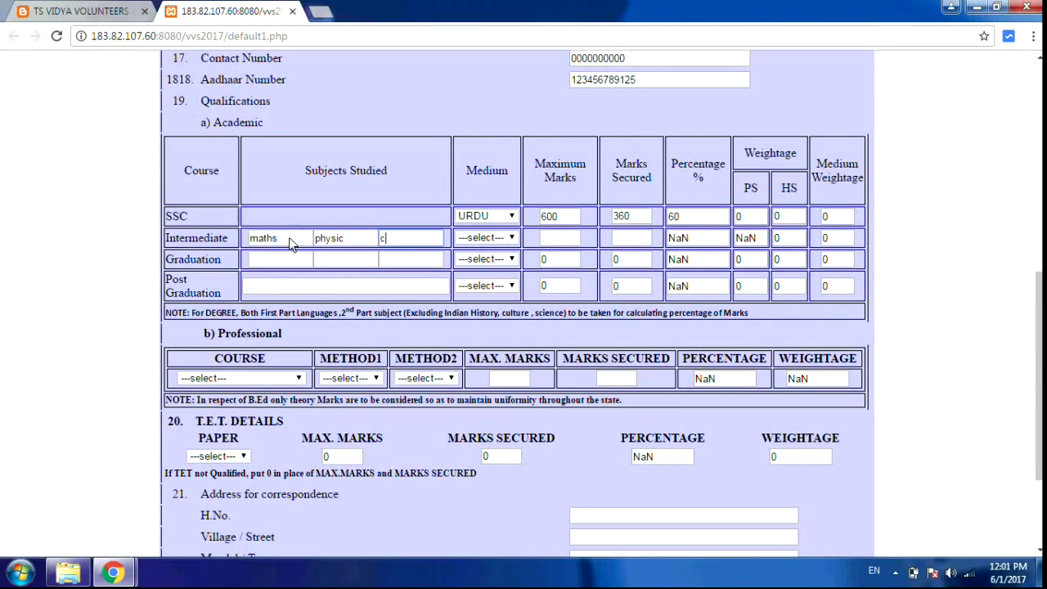
text(hemistry)
- Set Intermediate medium to URDU with 1000 maximum and 630 marks secured
click(494, 237)
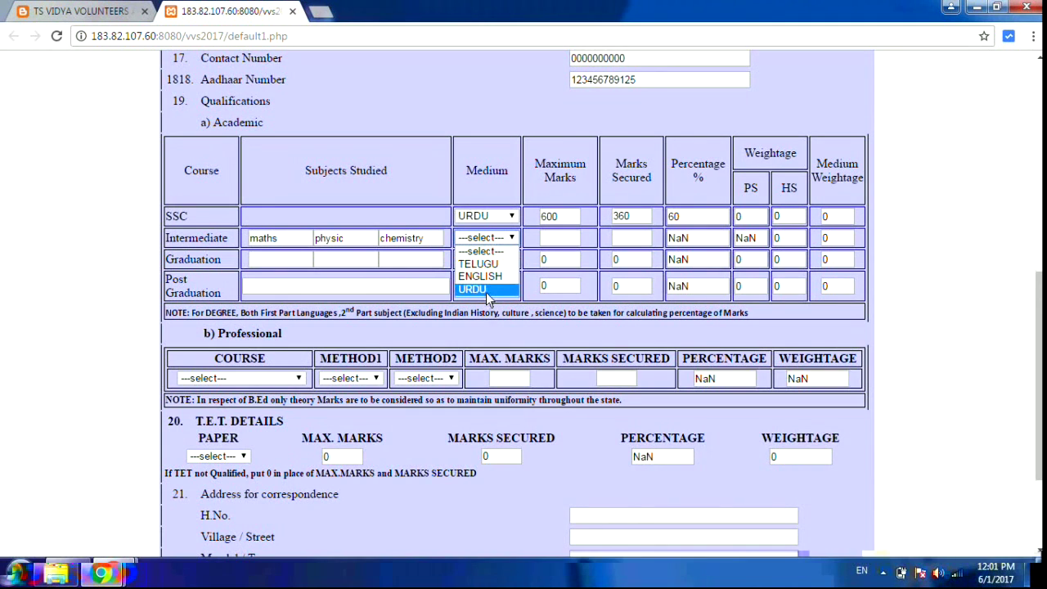
click(488, 291)
click(572, 241)
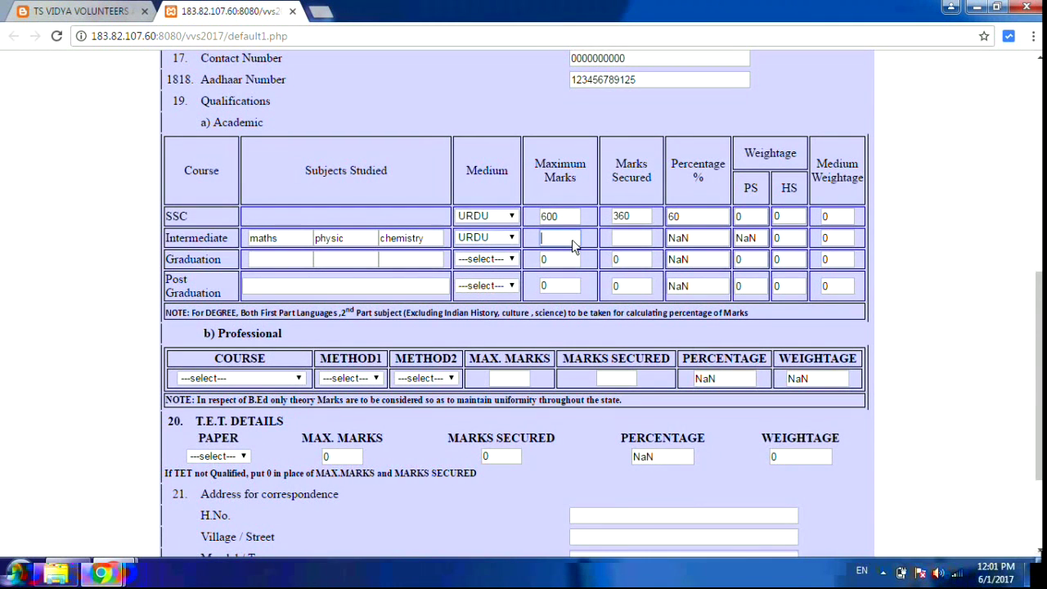
text(1000)
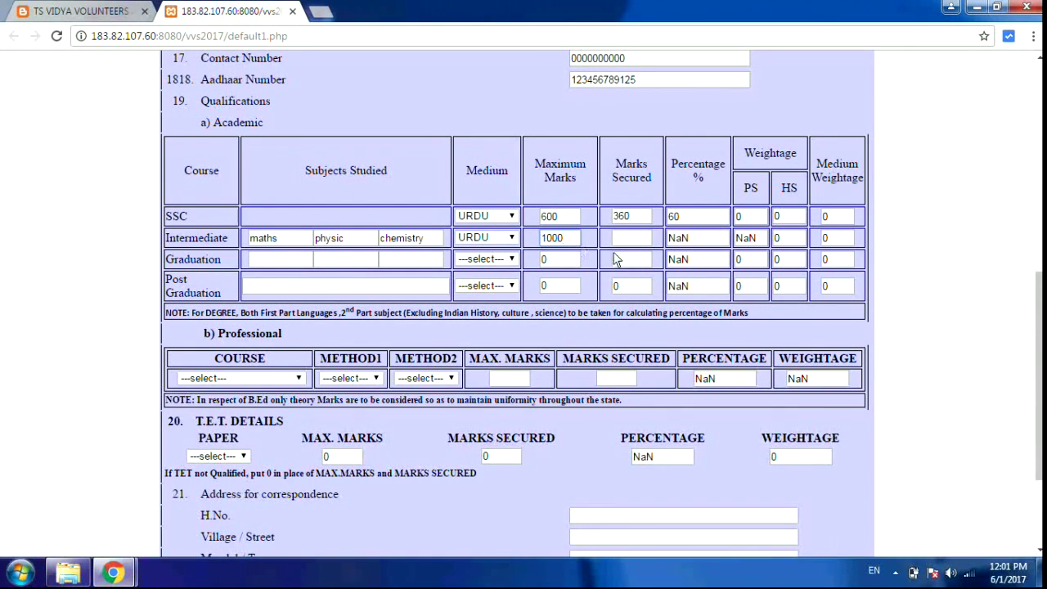
click(626, 242)
text(630)
click(699, 280)
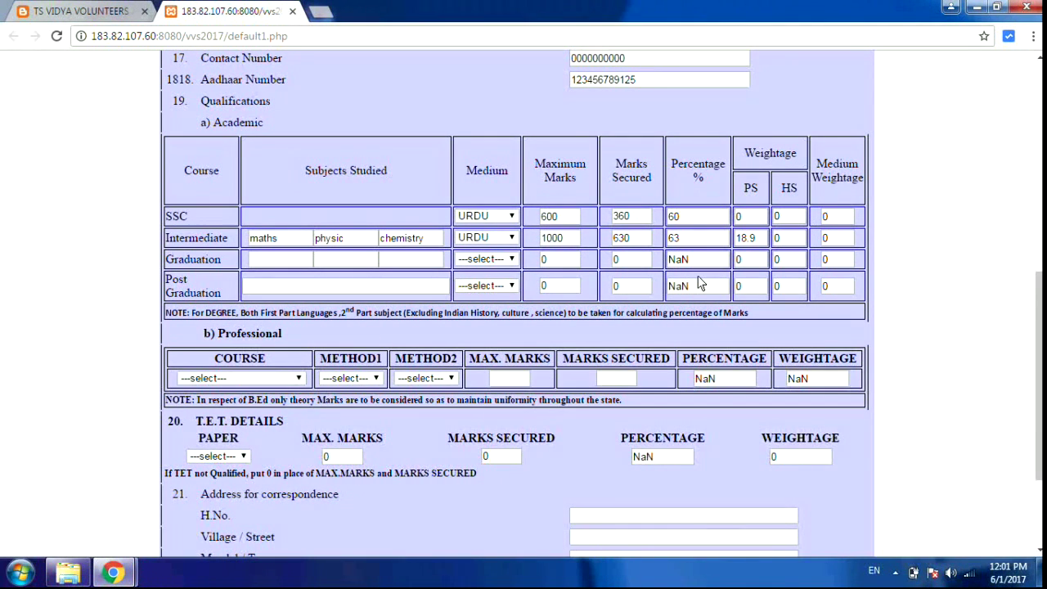
- Enter maths, physic and chemistry as the three Graduation subjects
click(292, 259)
text(maths)
key(Tab)
text(physic)
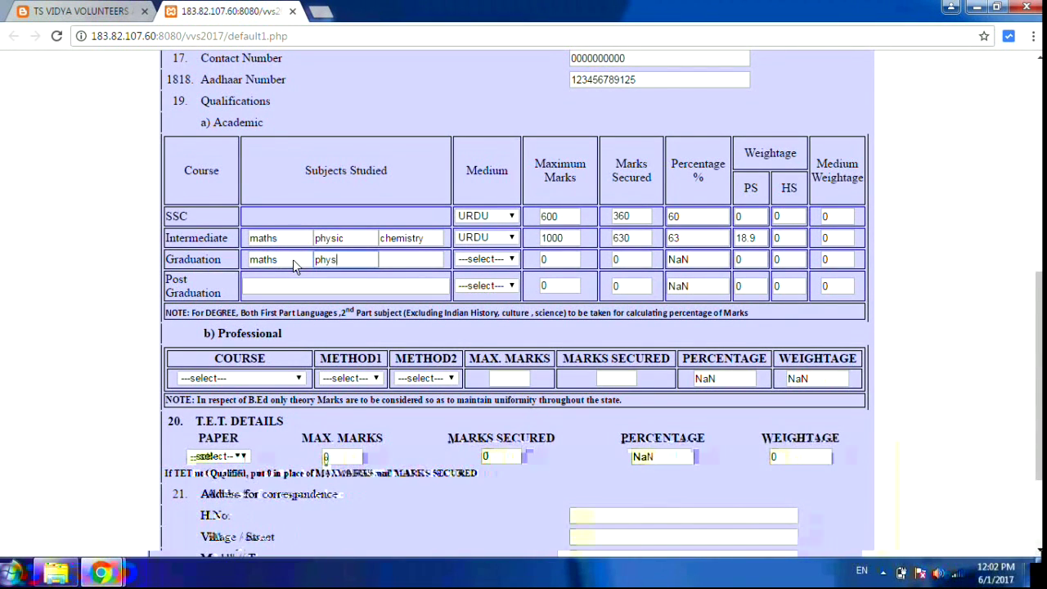
key(Tab)
text(chemis)
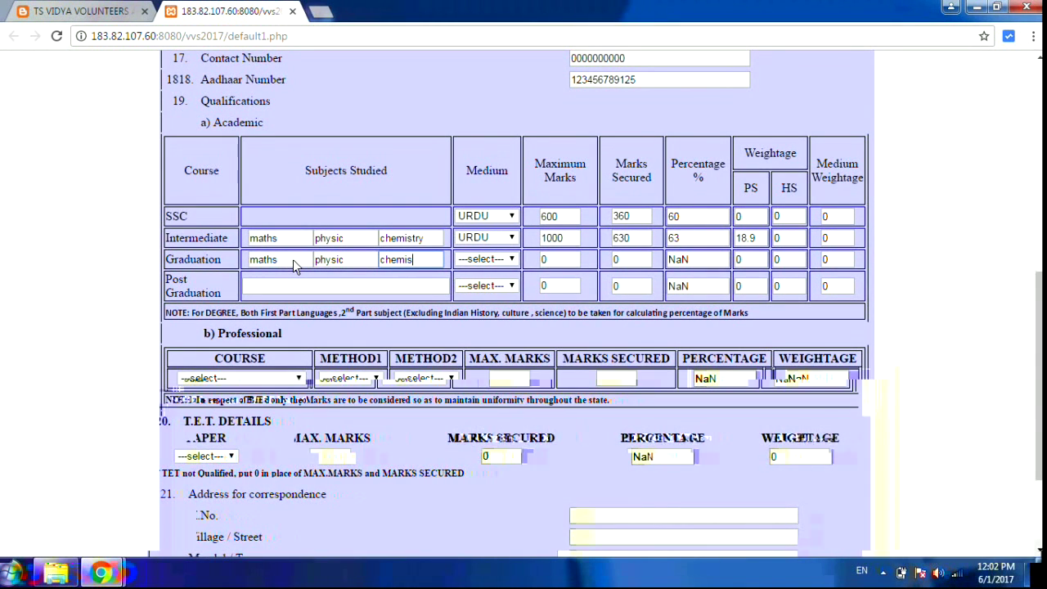
text(try)
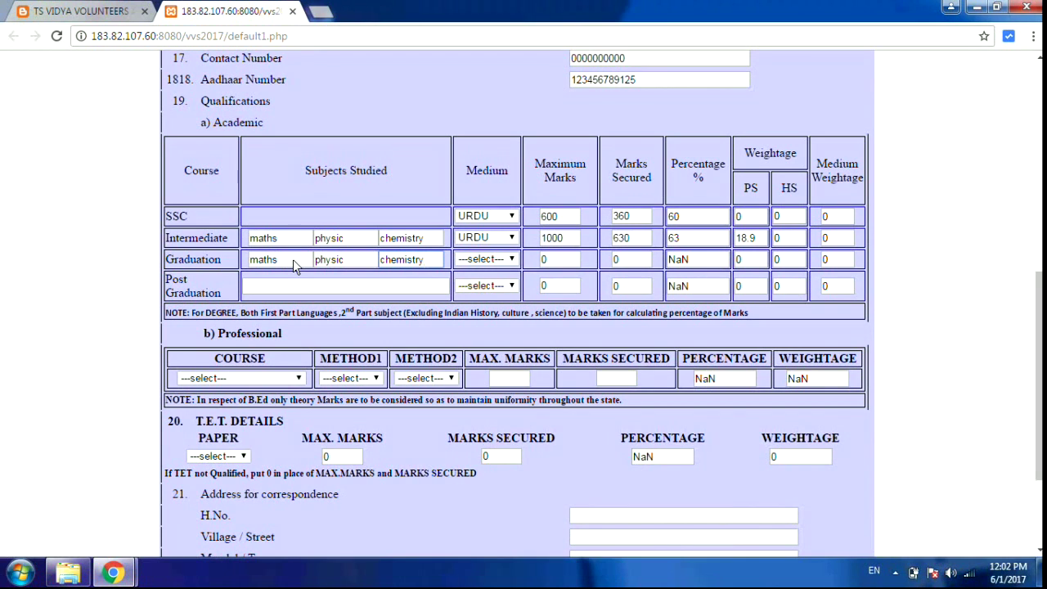
- Set Graduation medium to ENGLISH with 2000 maximum and 1260 secured marks, giving 63 percent
click(484, 259)
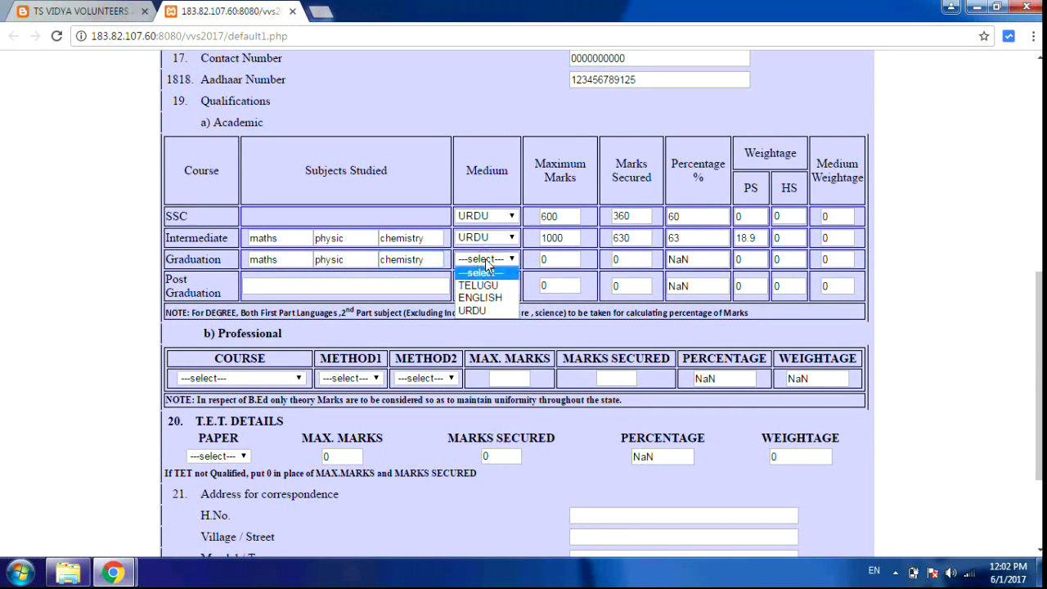
click(494, 299)
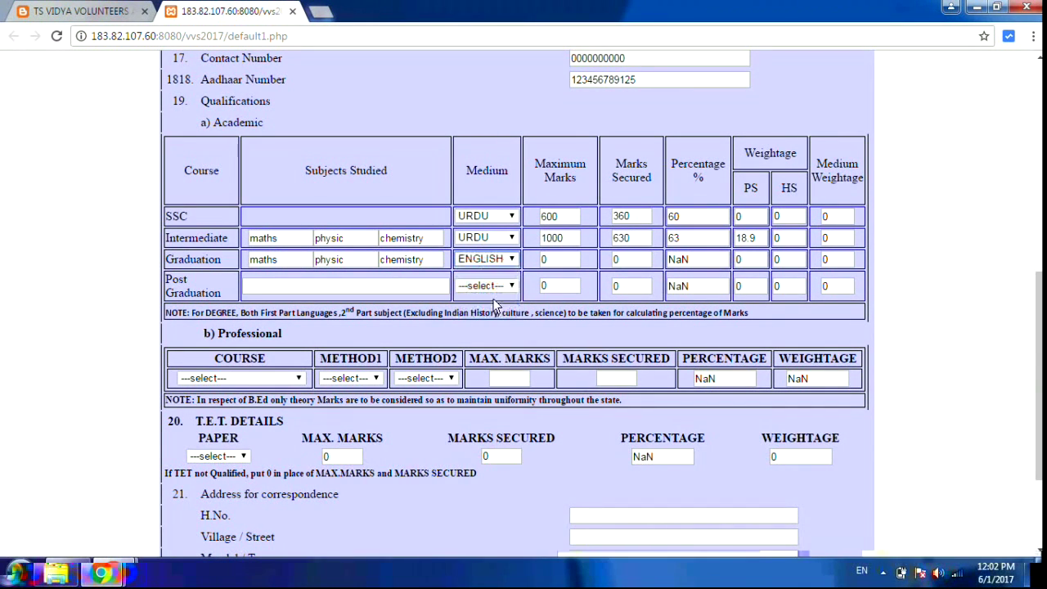
click(564, 263)
key(BackSpace)
text(2000)
click(634, 263)
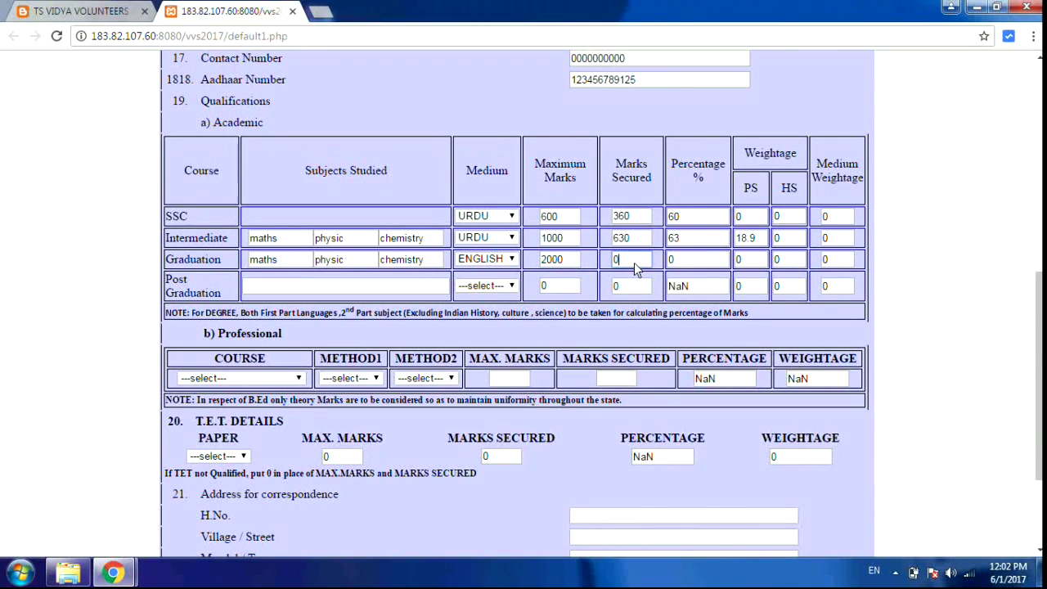
key(BackSpace)
text(1260)
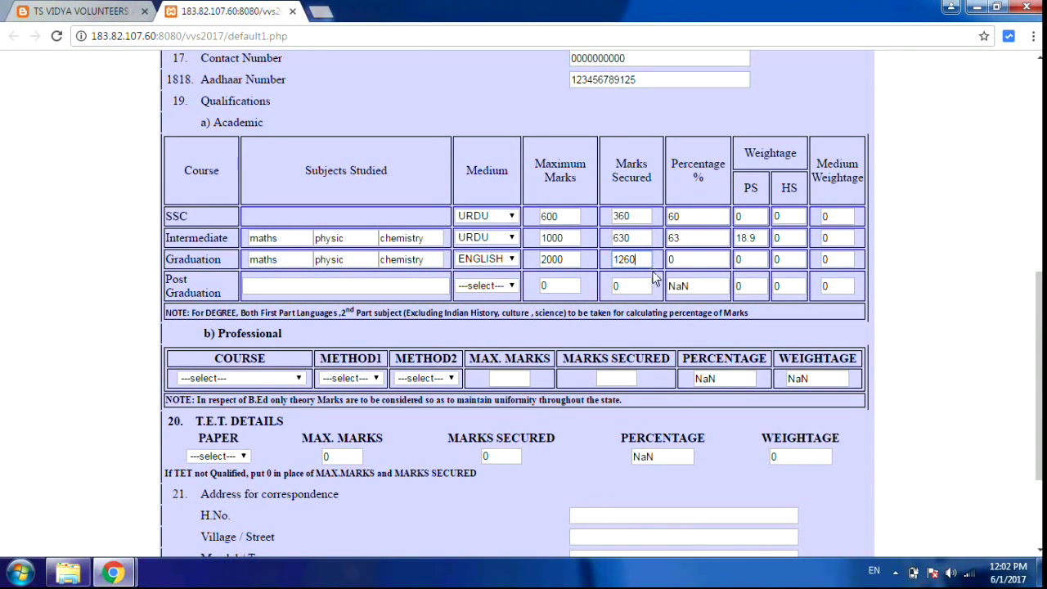
click(654, 280)
- Enter M.sc(maths) as the Post Graduation subjects with ENGLISH medium
click(434, 282)
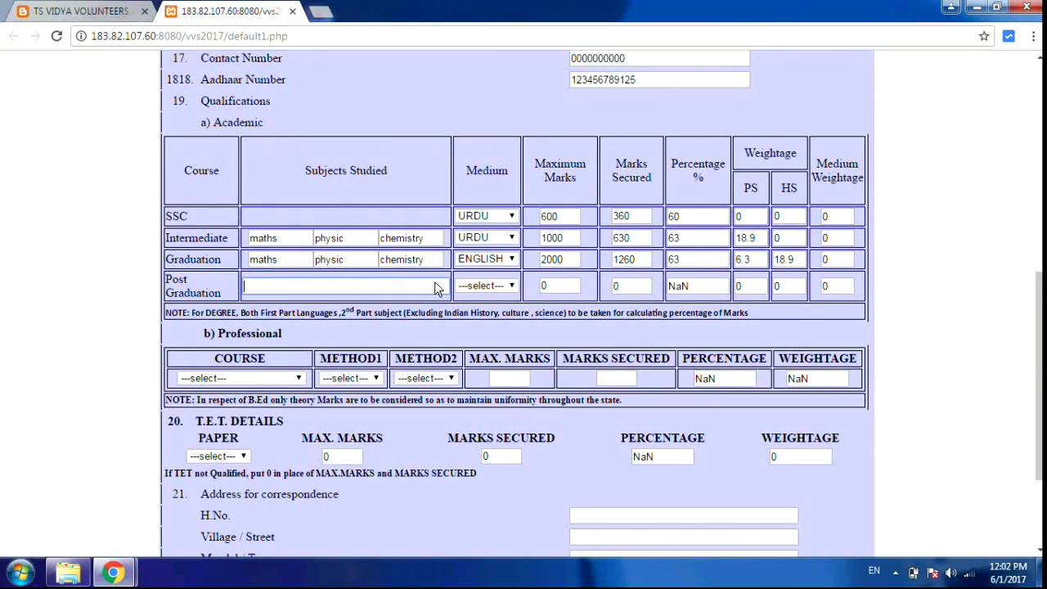
text(m)
key(BackSpace)
text(M.sc(ma)
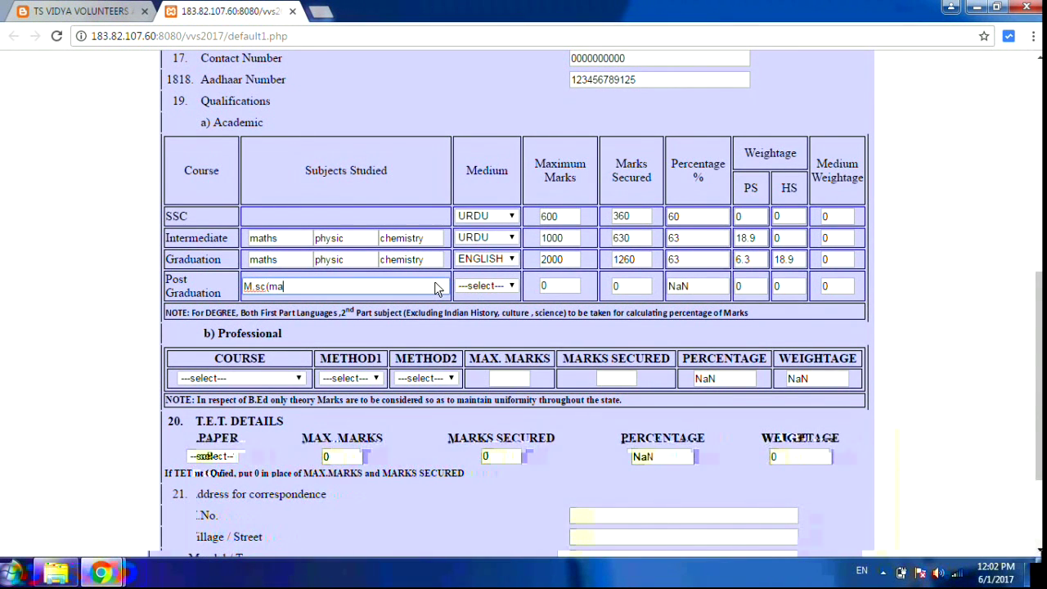
text(ths))
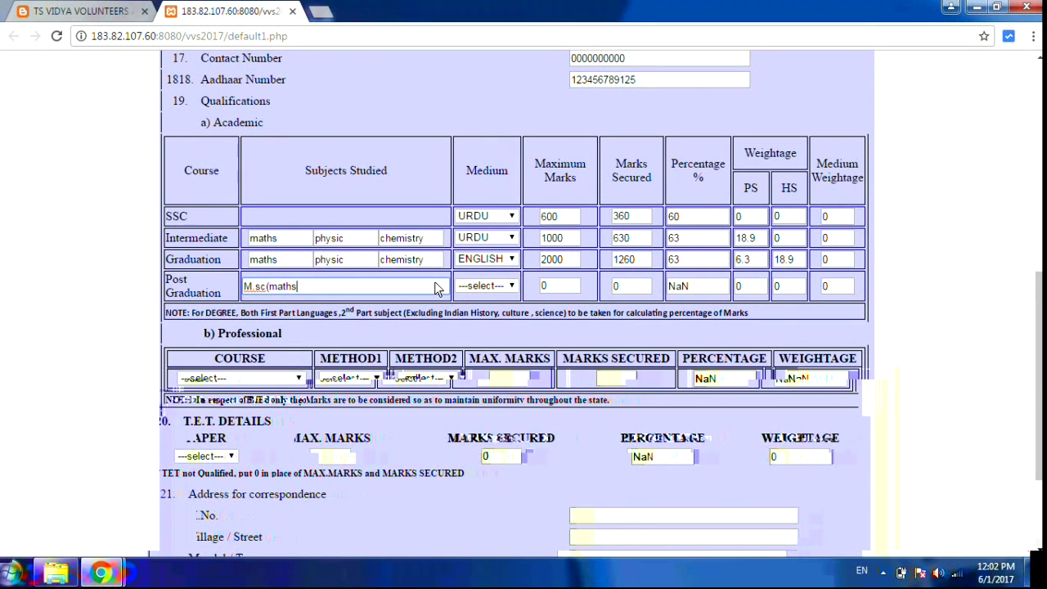
click(507, 286)
click(480, 324)
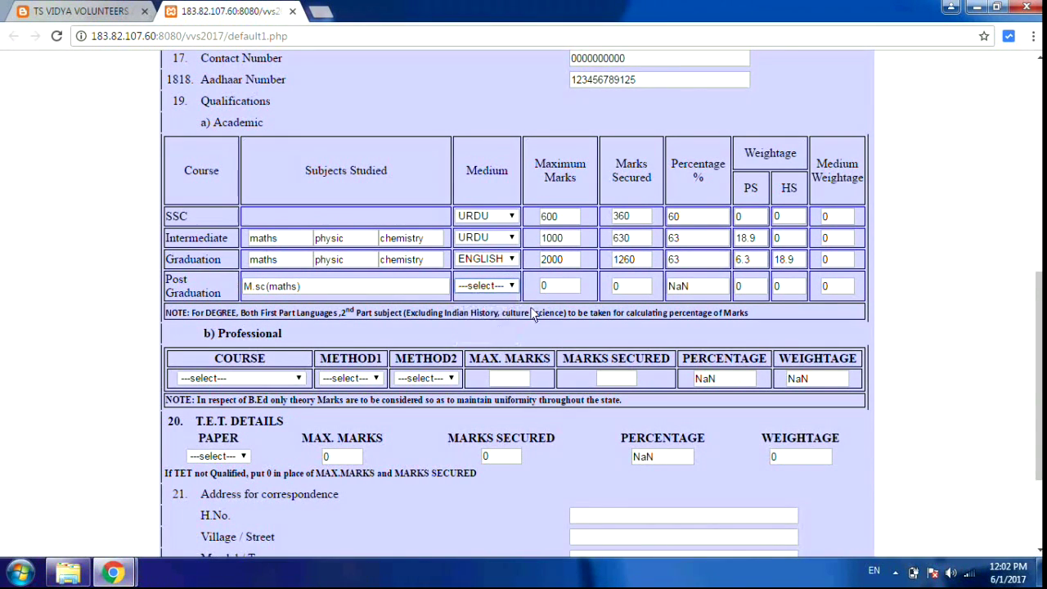
- Set Post Graduation marks to 1000 maximum and 730 secured, giving 73 percent
click(554, 291)
key(BackSpace)
text(1000)
click(636, 286)
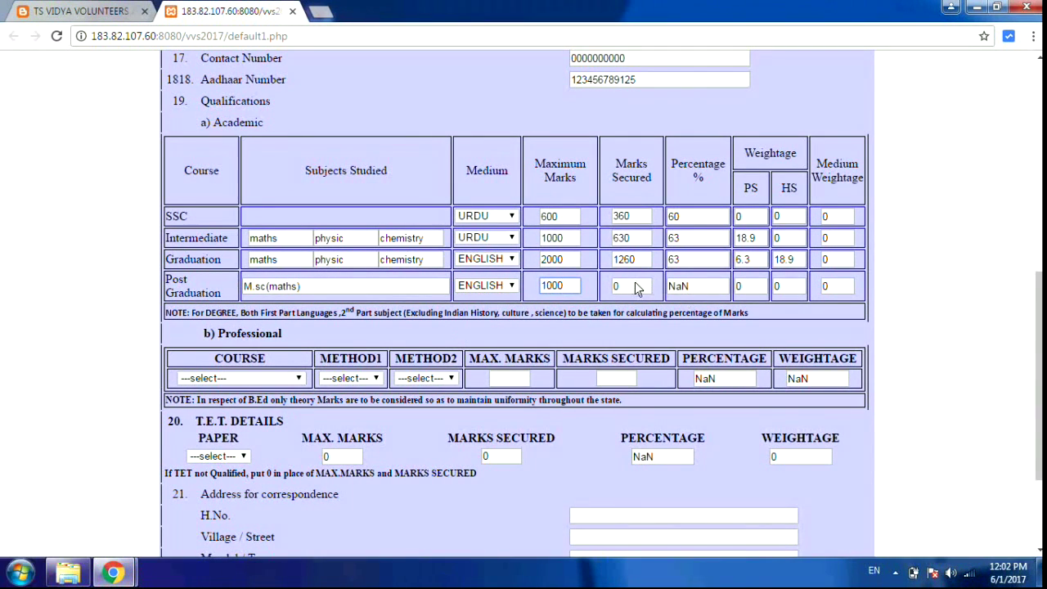
key(BackSpace)
text(730)
click(647, 319)
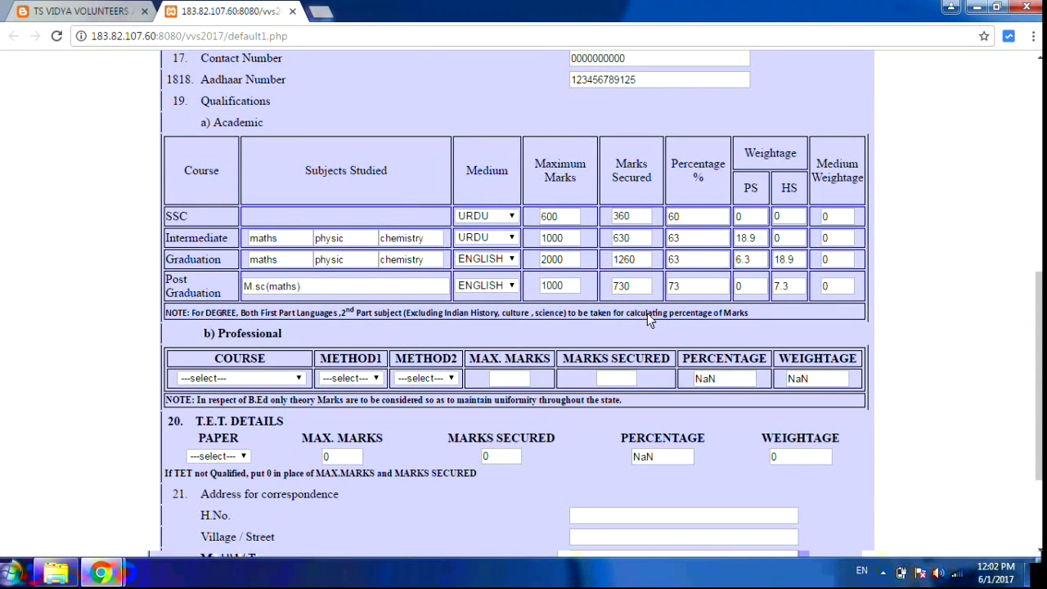
- Choose D.Ed. or Equivalent as the professional course with both methods set to Not Applicable
click(285, 378)
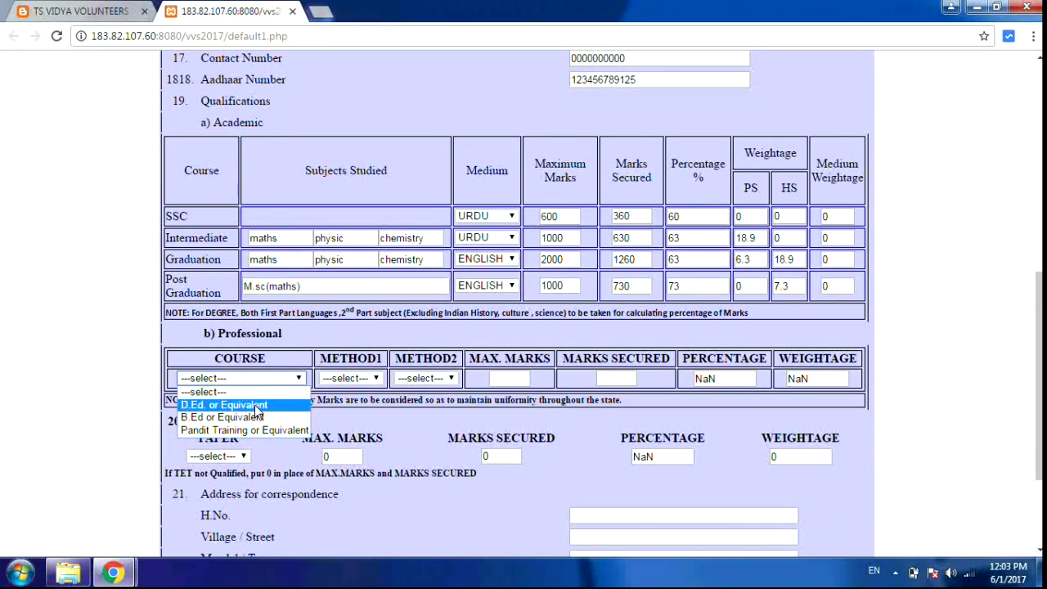
click(253, 404)
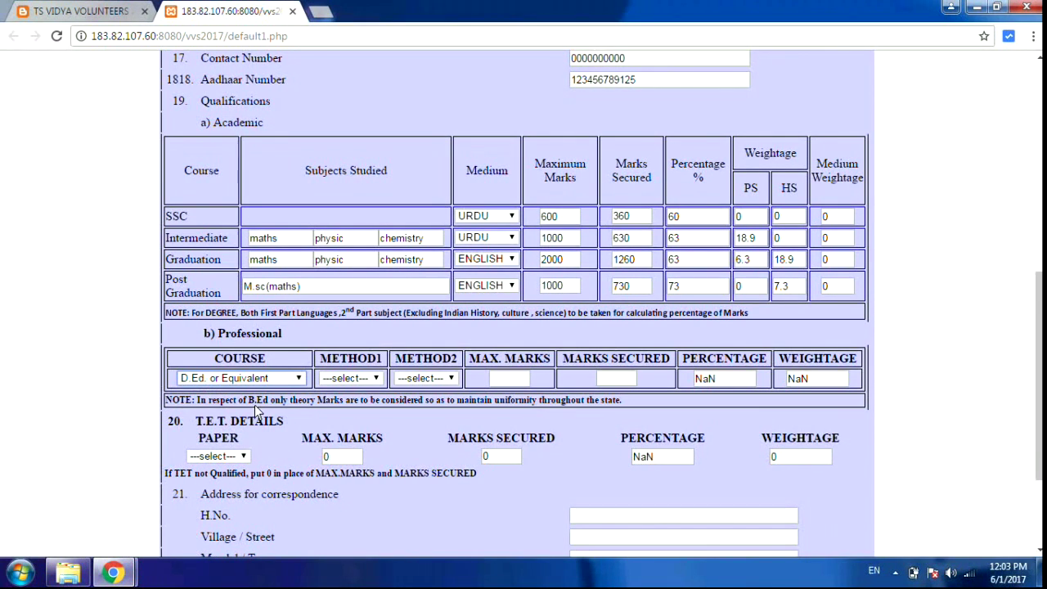
click(374, 379)
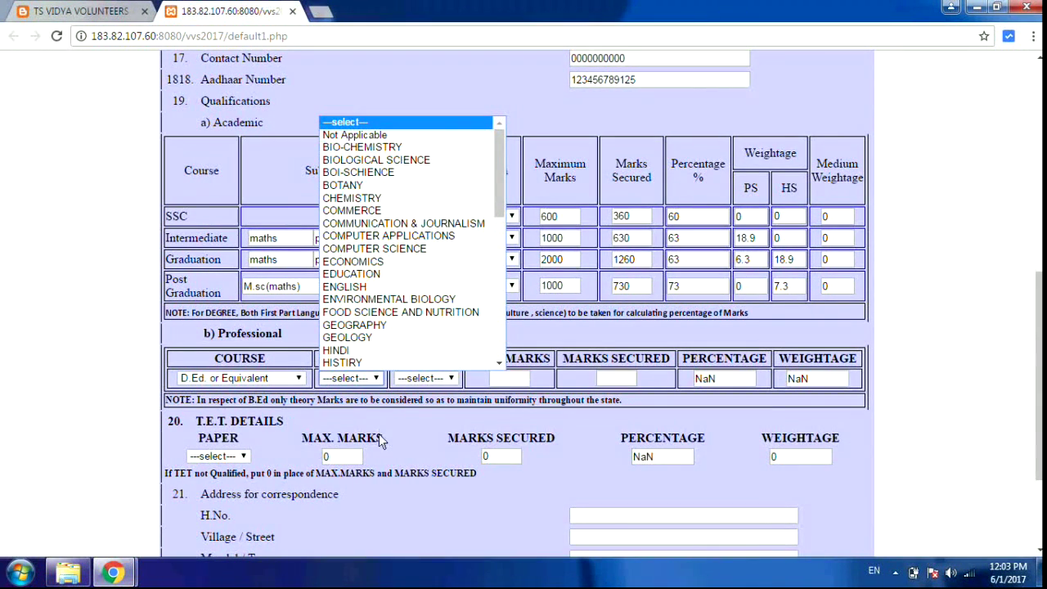
click(381, 441)
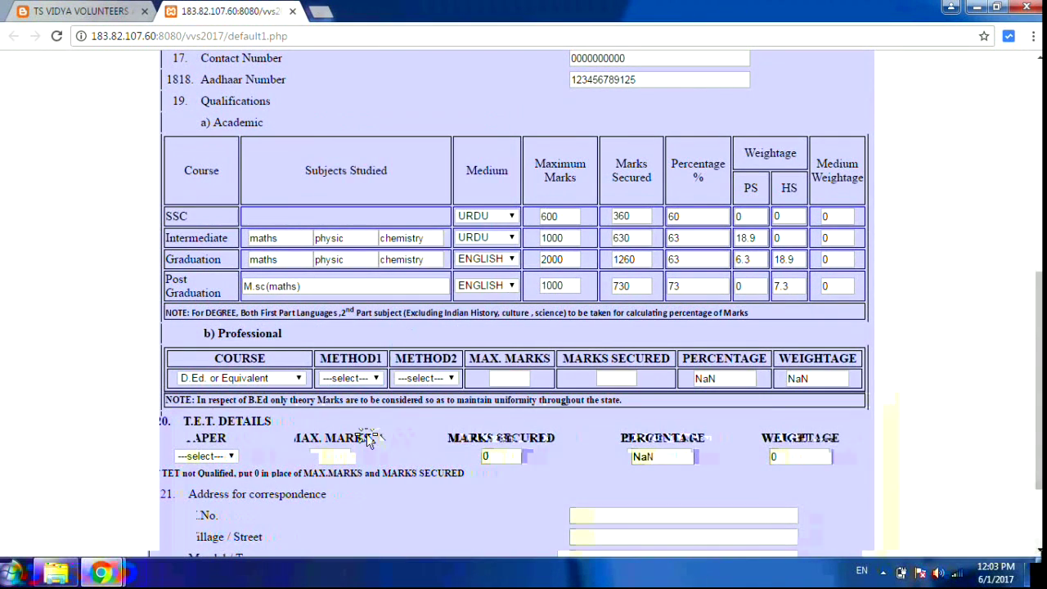
double_click(376, 378)
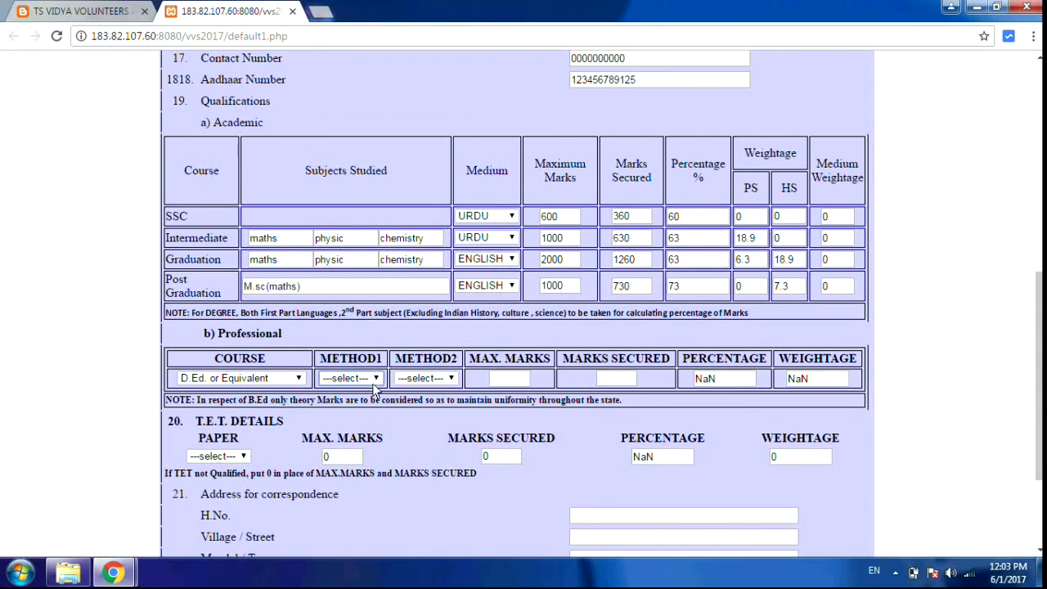
click(375, 379)
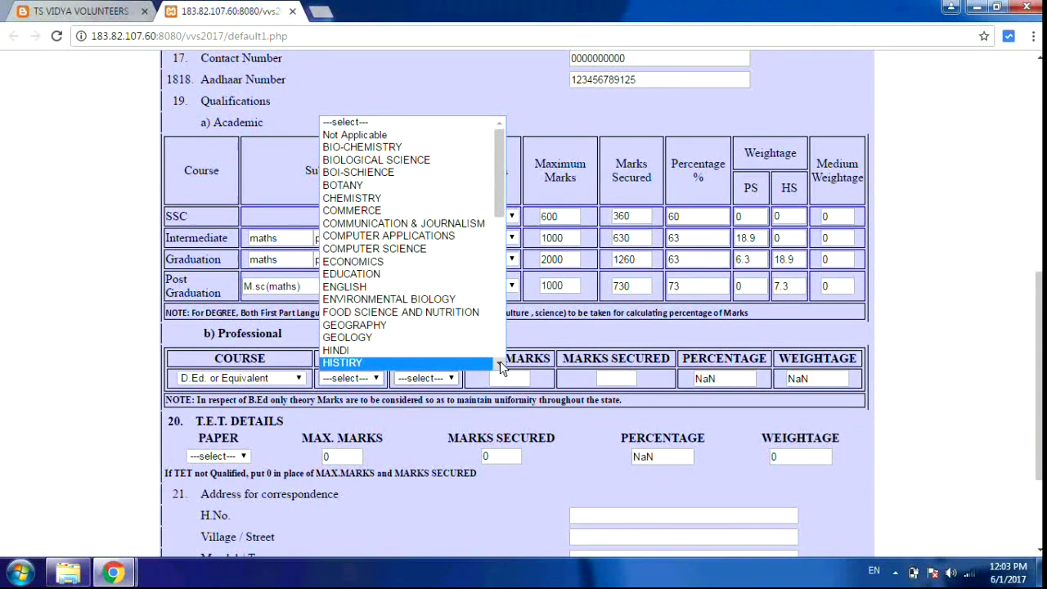
drag(499, 362, 499, 363)
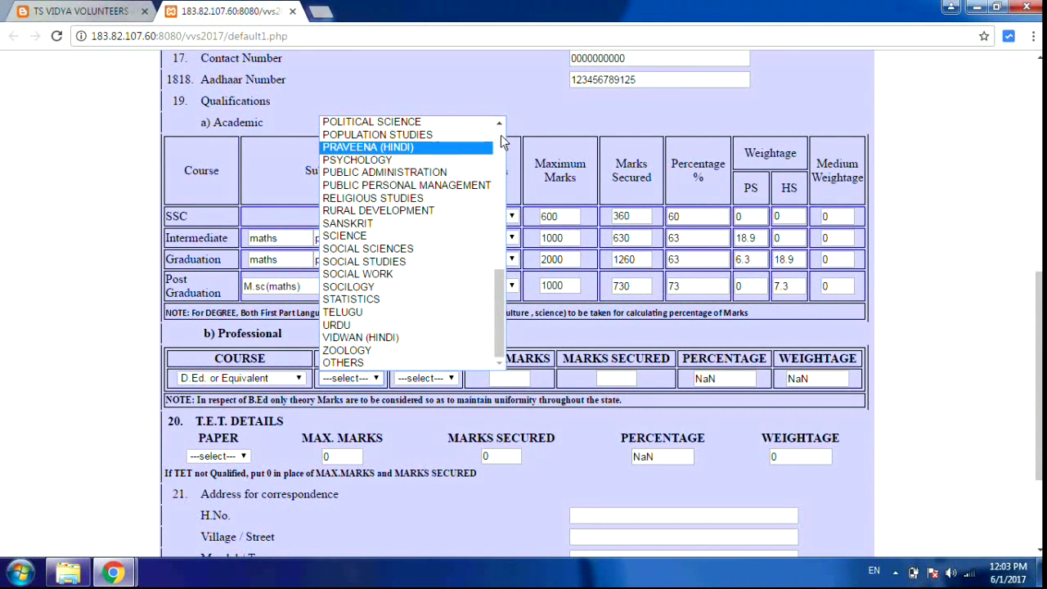
scroll(502, 141, up, 15)
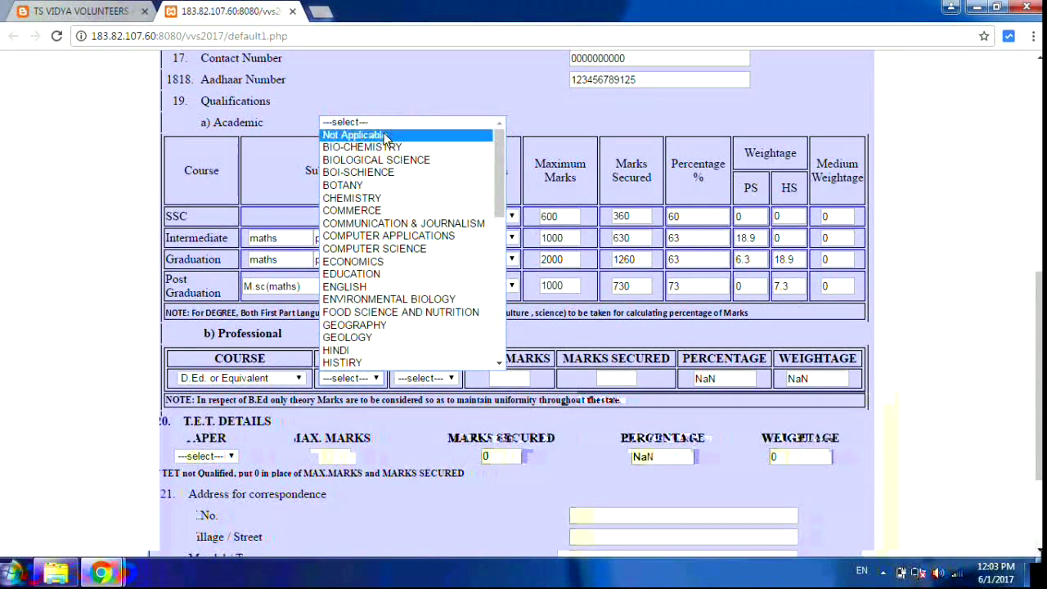
click(385, 136)
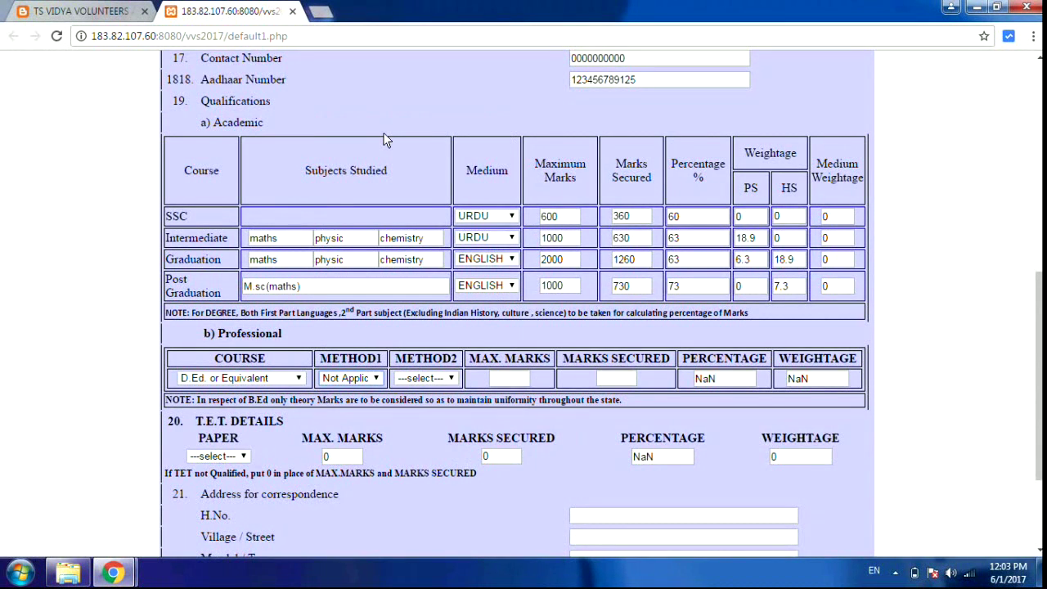
click(454, 379)
click(496, 135)
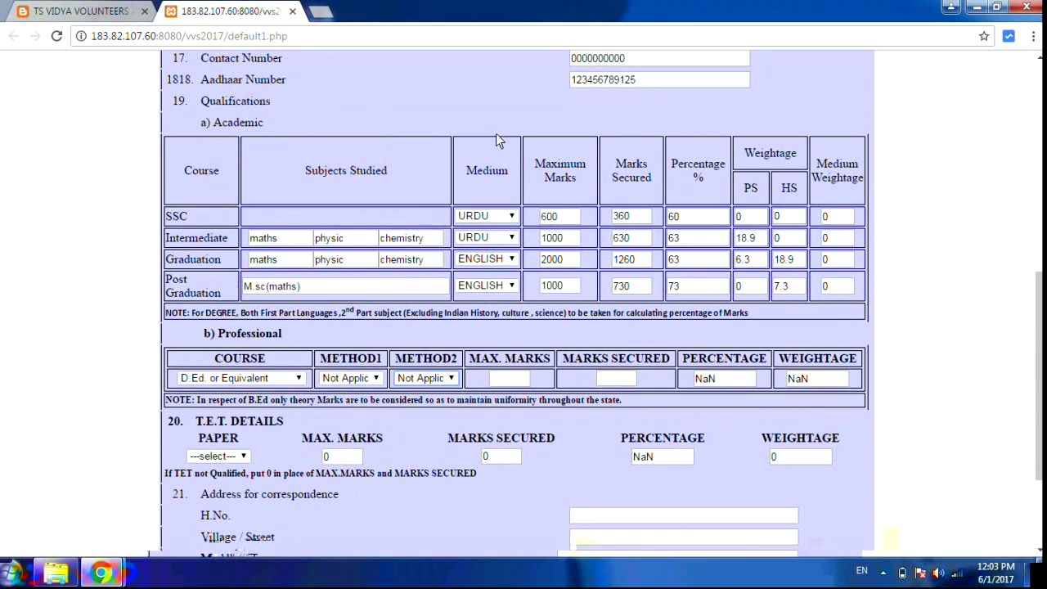
- Enter professional marks of 2000 maximum and 1430 secured, giving 71.5 percent and weightage 21.45
click(524, 380)
text(2000)
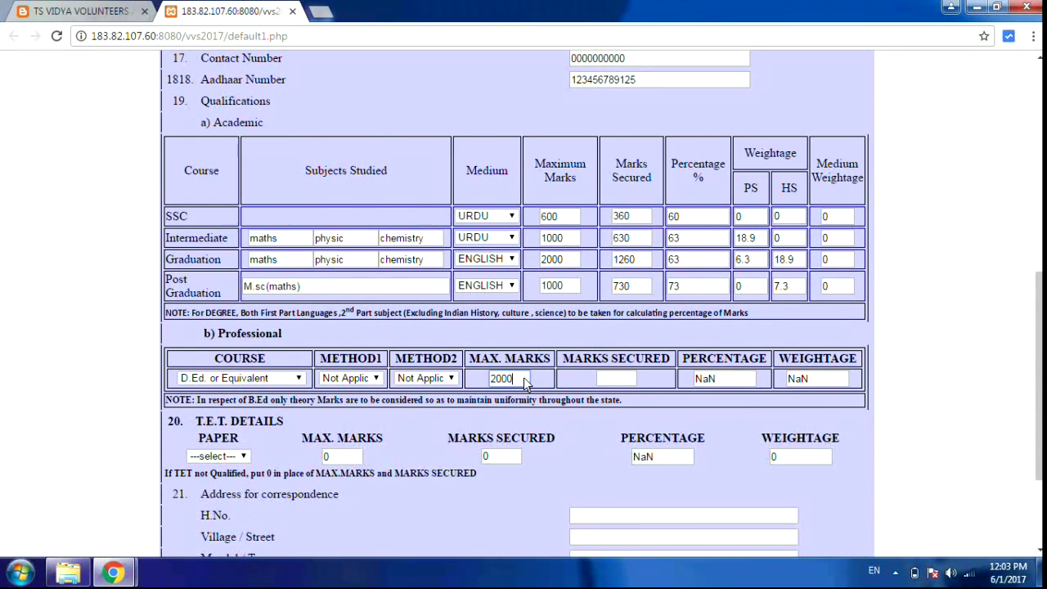
click(617, 378)
text(1430)
click(773, 416)
click(685, 379)
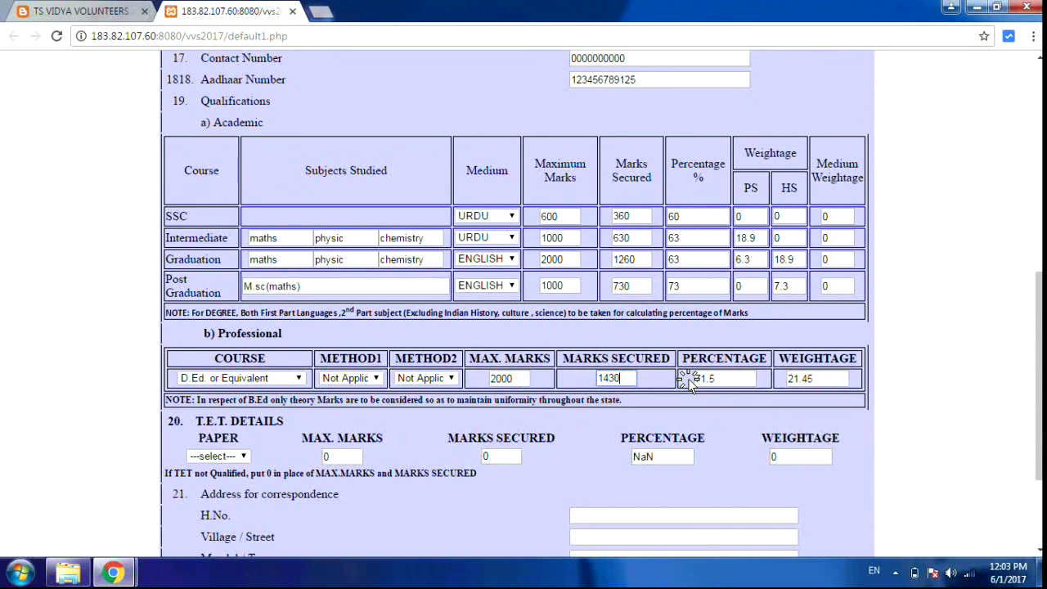
click(220, 456)
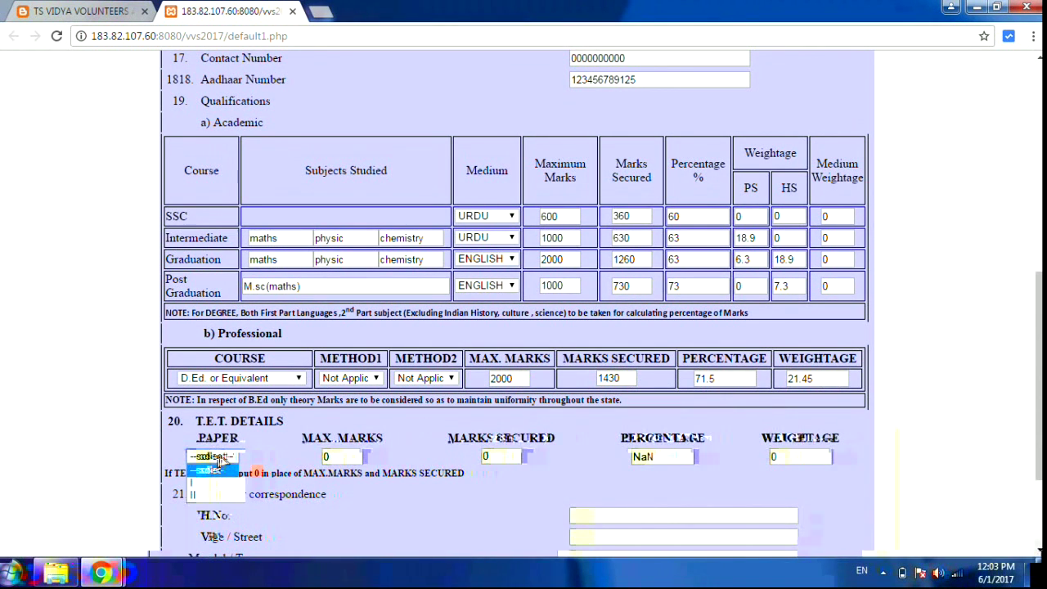
- Choose TET paper I with 150 maximum and 97 secured marks, then dismiss the house-number alert
click(219, 483)
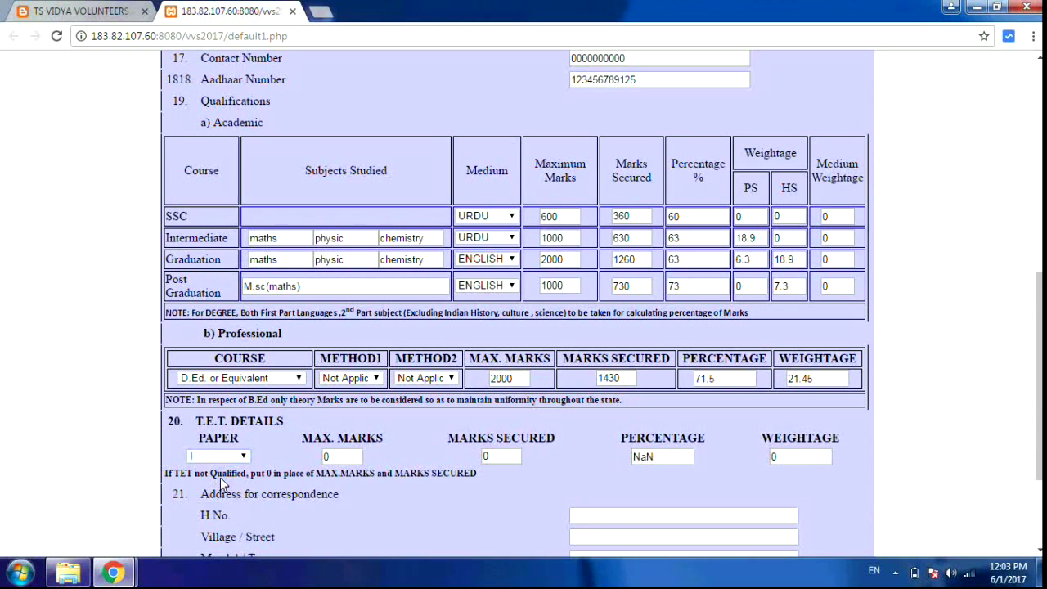
double_click(353, 458)
text(150)
click(497, 456)
text(97)
key(Return)
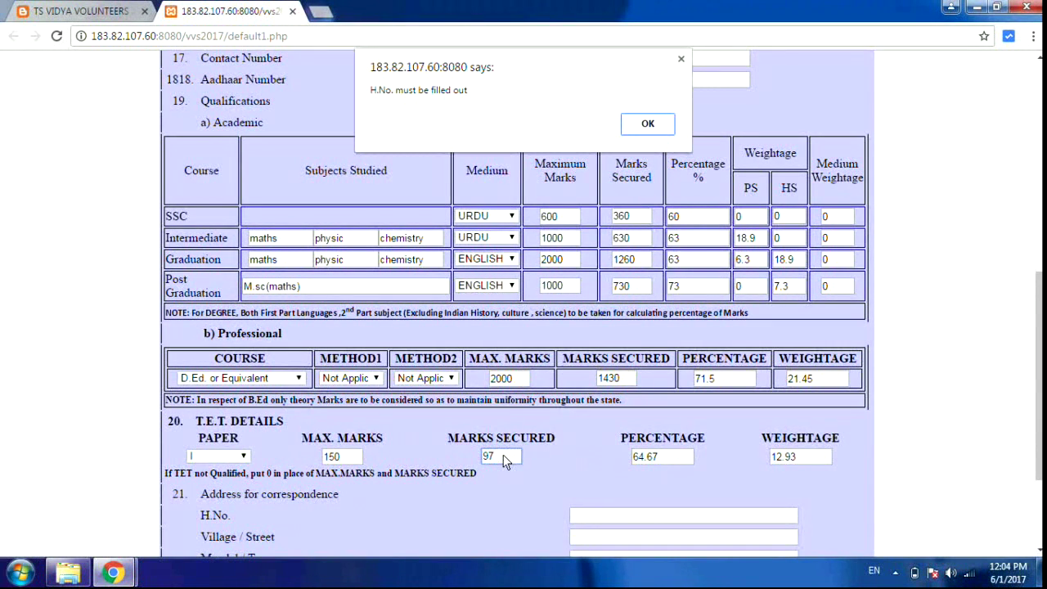
click(680, 58)
- Enter the correspondence house number, village/street, mandal/town, district and pin code
scroll(531, 514, down, 2)
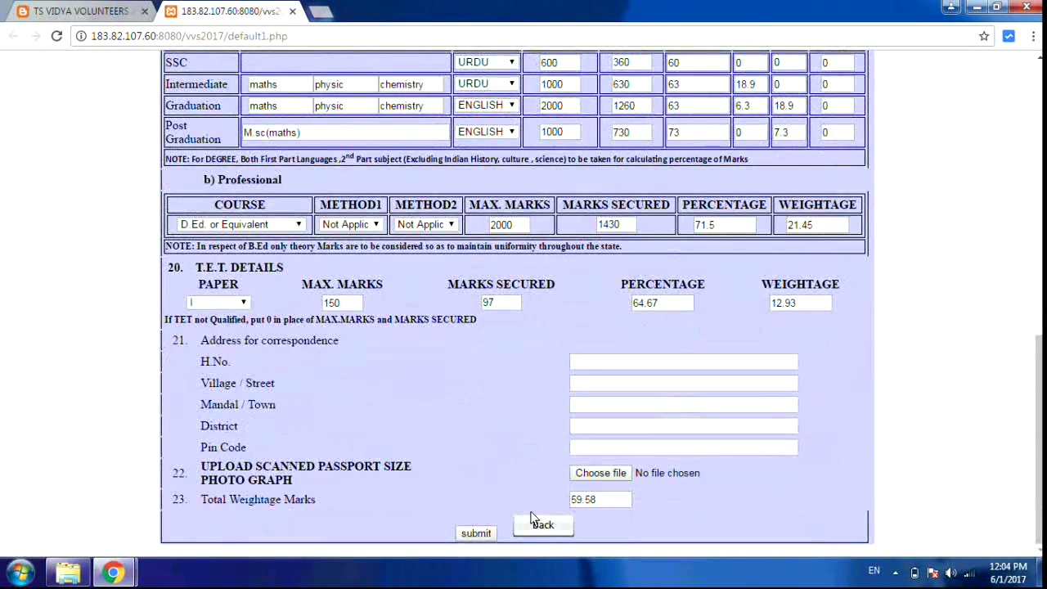
click(630, 364)
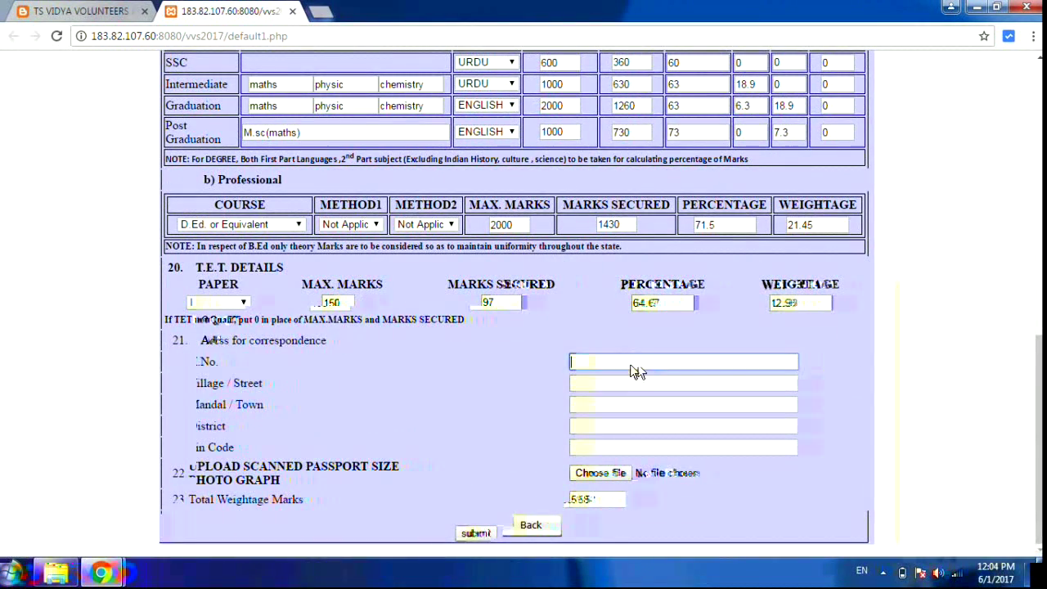
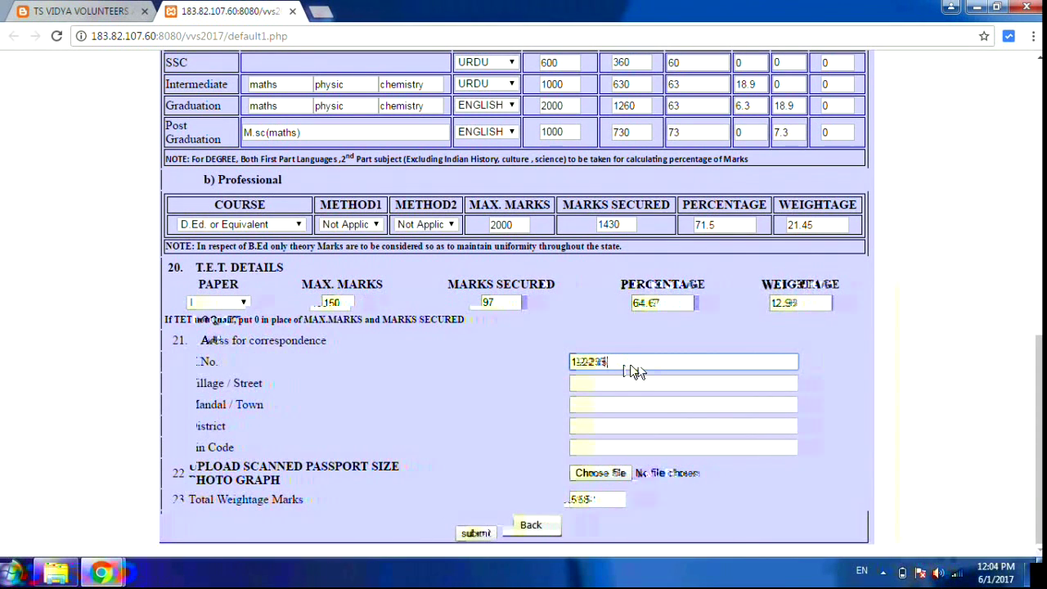
click(618, 391)
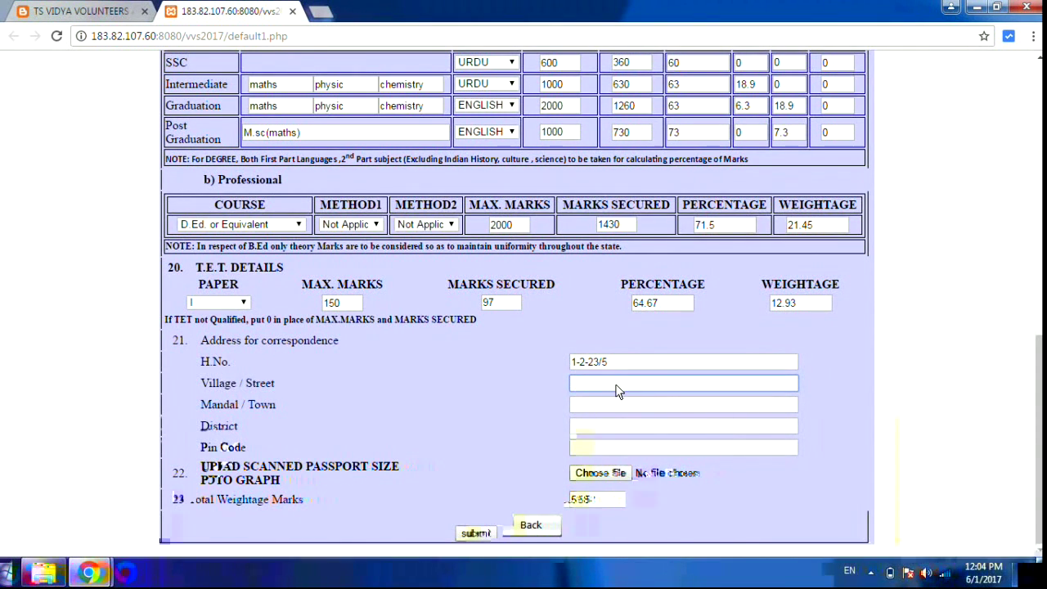
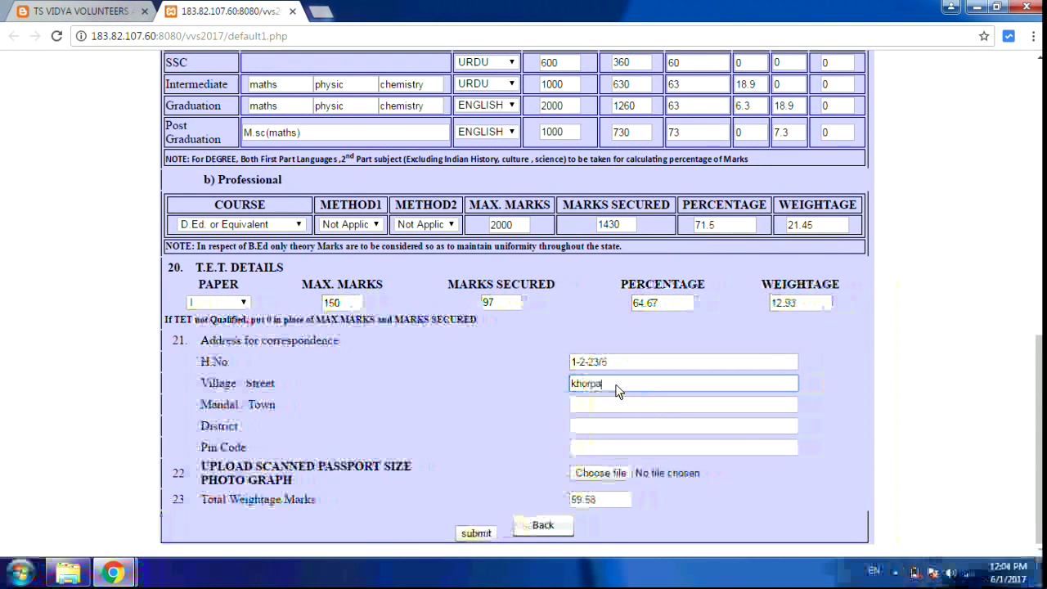
click(609, 409)
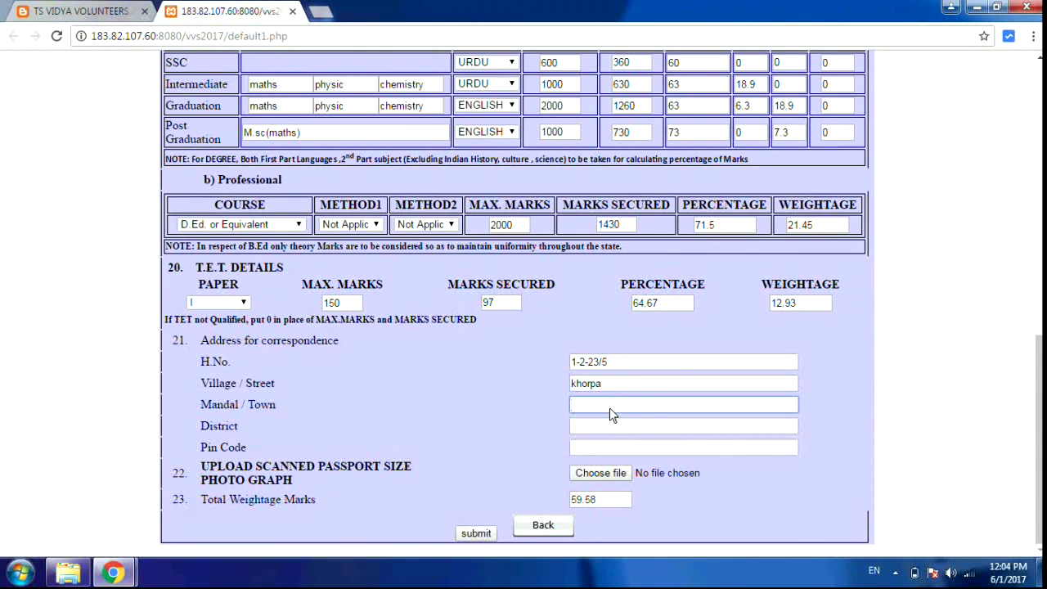
text(adilabad rural)
click(608, 424)
text(adilabad)
click(597, 451)
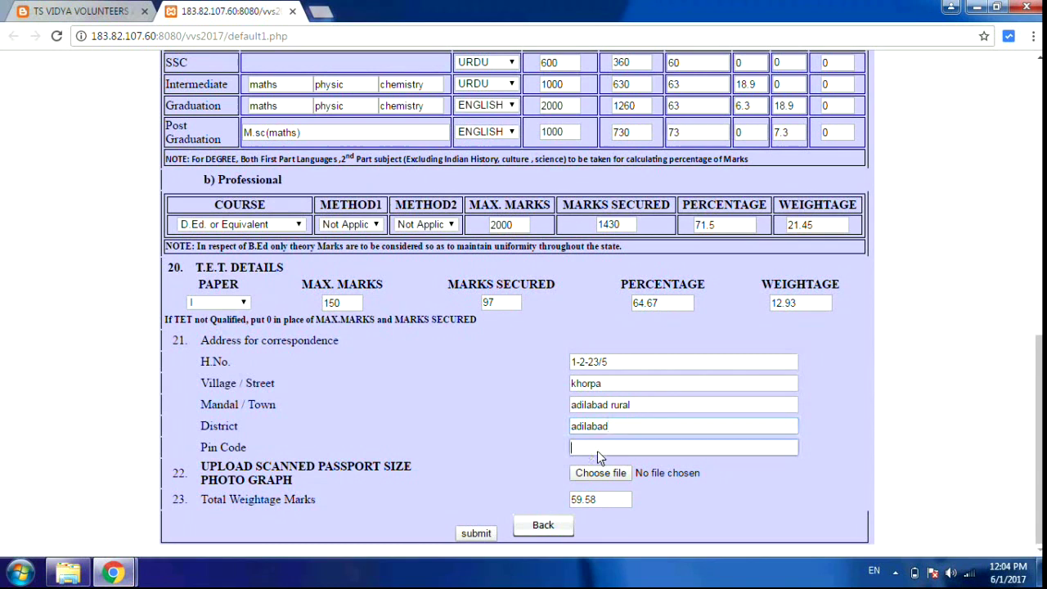
scroll(1037, 138, up, 15)
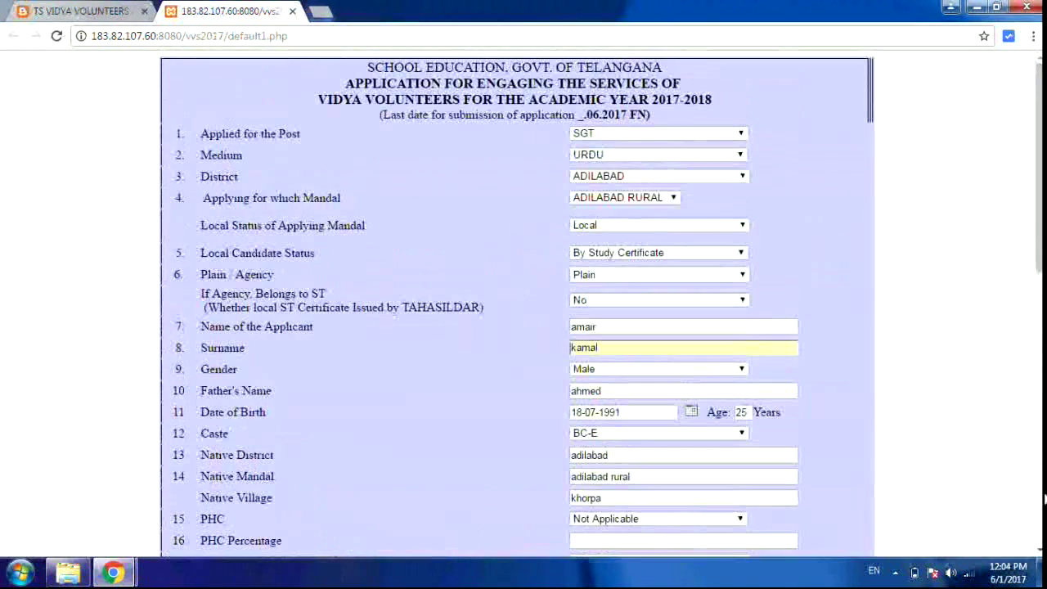
scroll(1037, 550, down, 2)
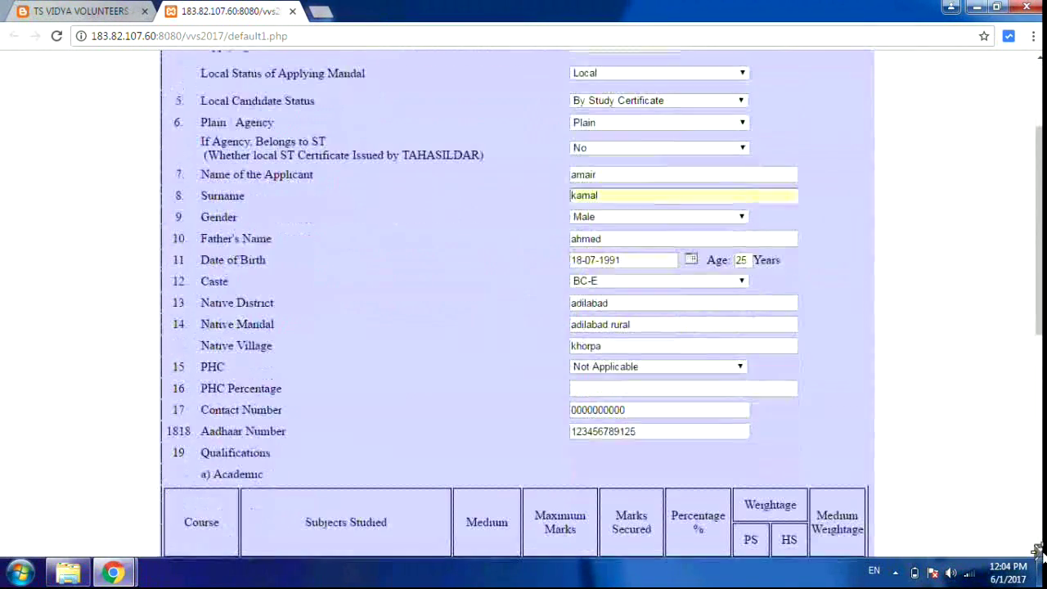
scroll(1037, 549, down, 3)
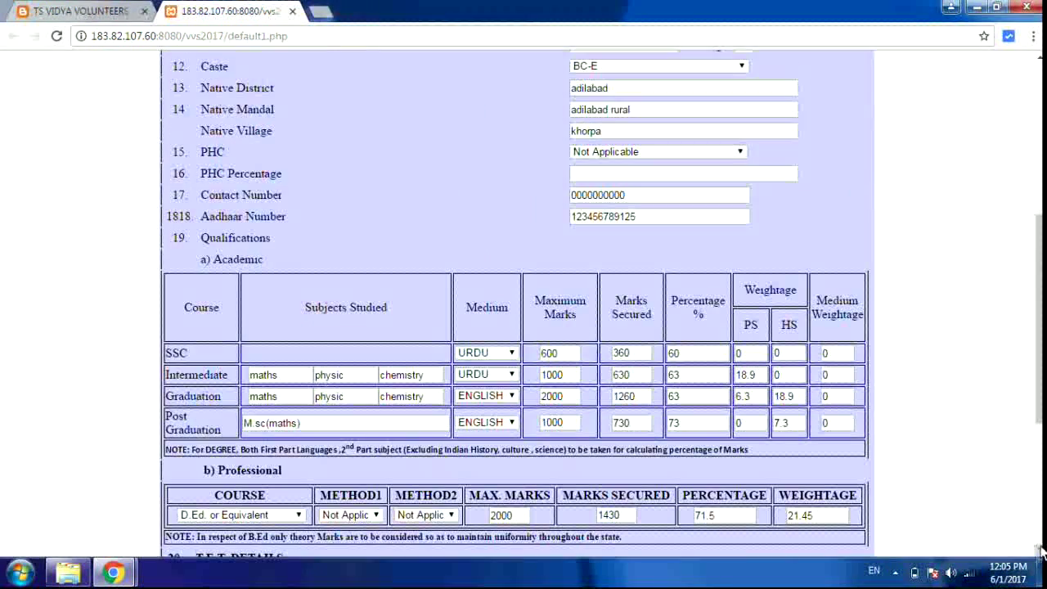
scroll(1041, 552, down, 2)
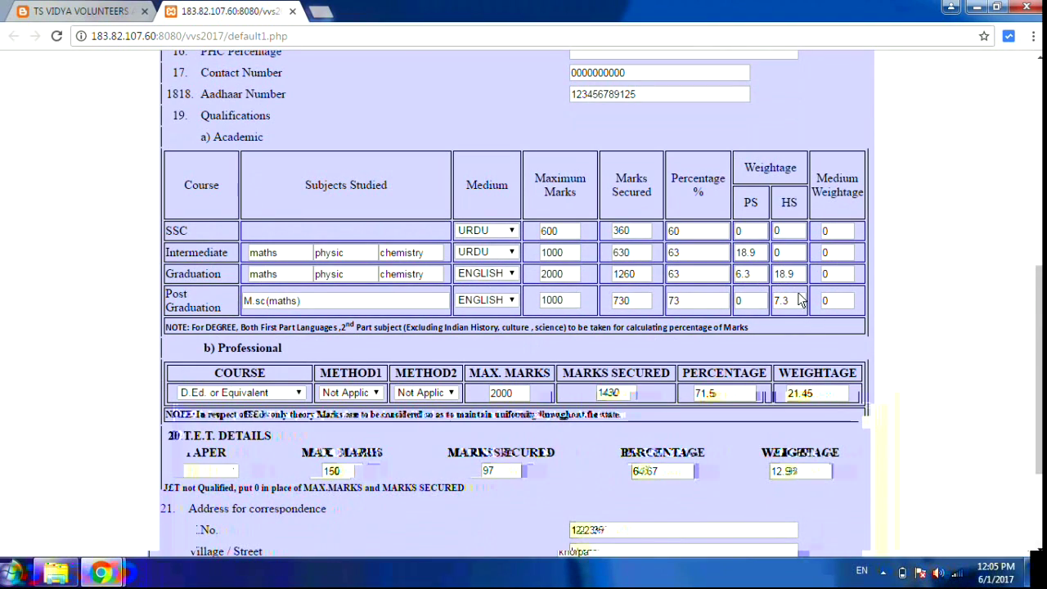
scroll(984, 497, down, 2)
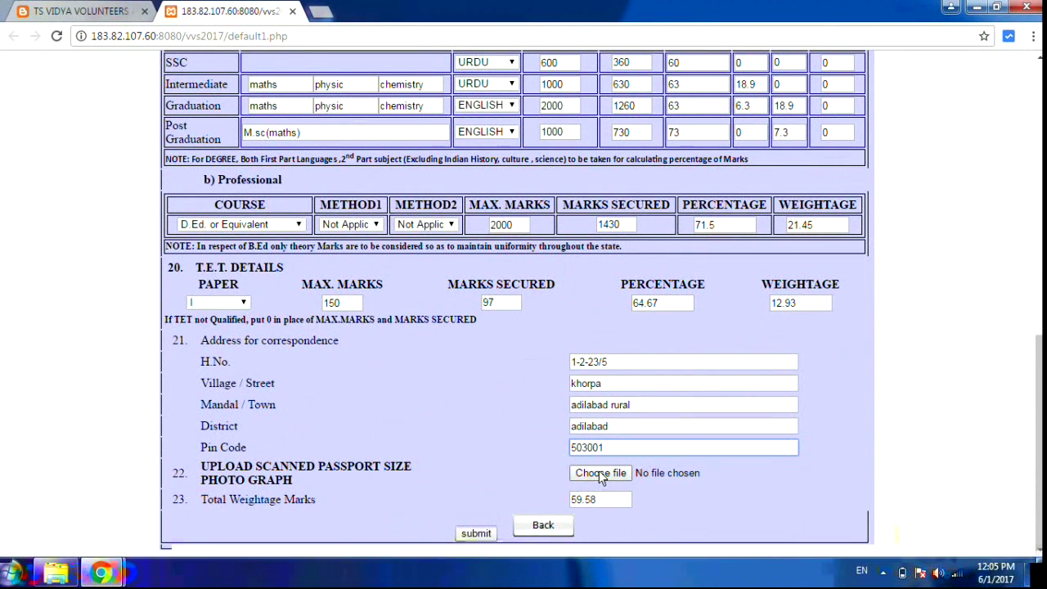
- Attach IMG-20170531-WA0008 from the Desktop as the passport photo and submit the form
click(600, 474)
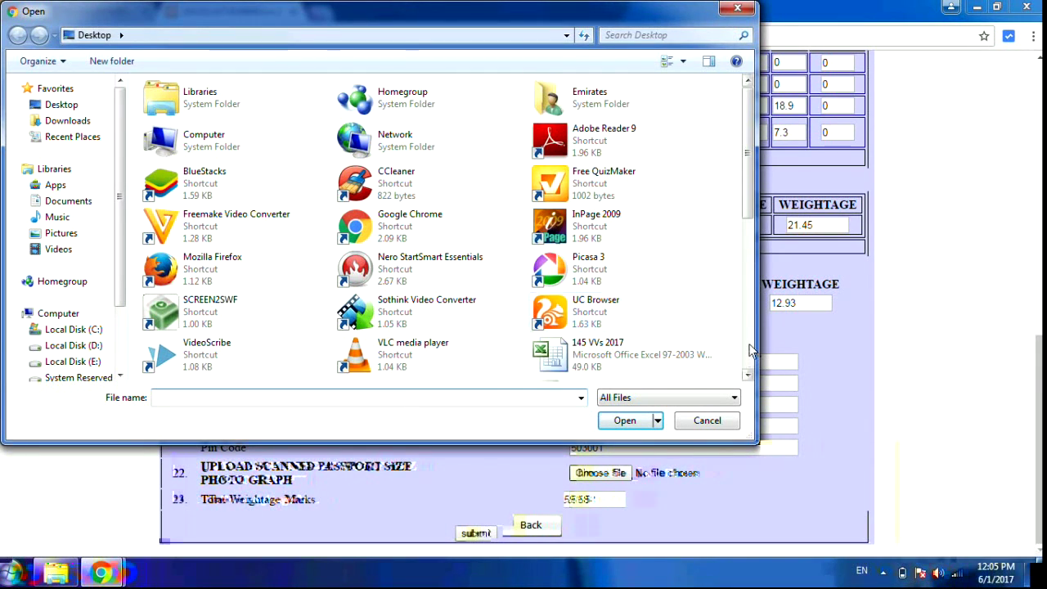
scroll(707, 316, down, 5)
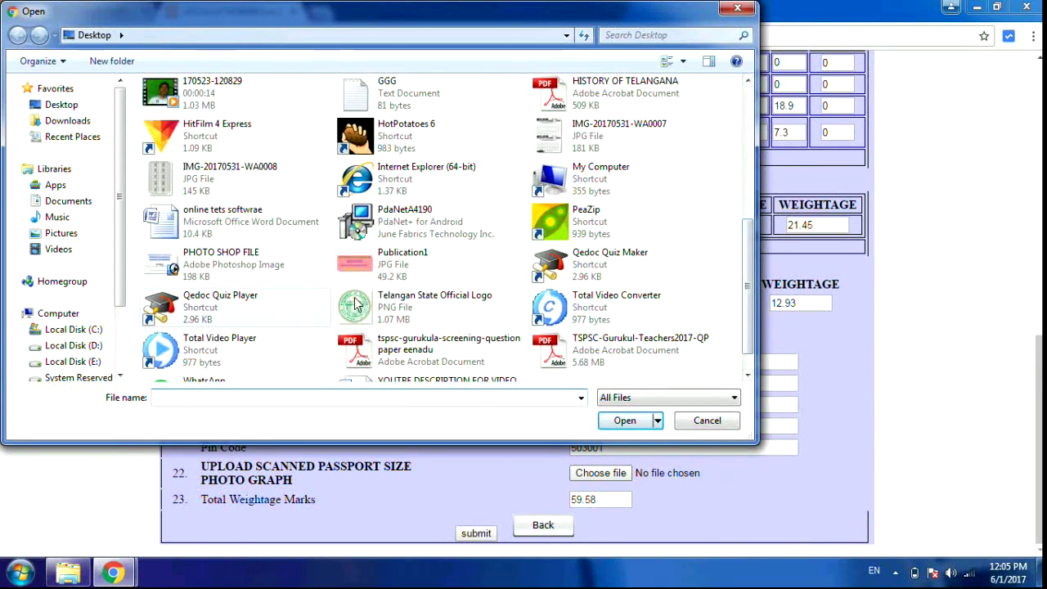
click(251, 191)
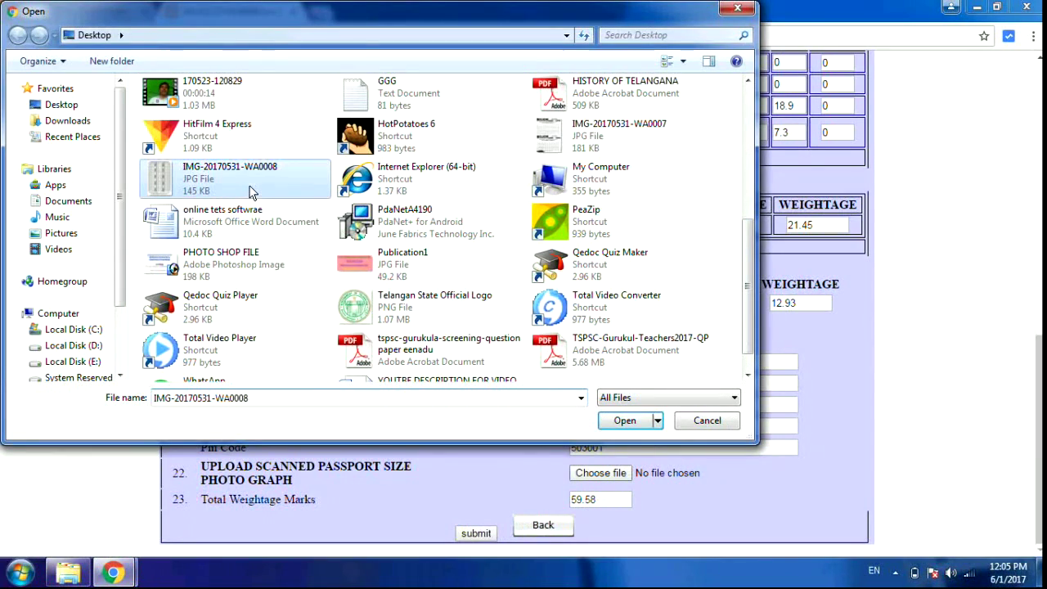
click(622, 421)
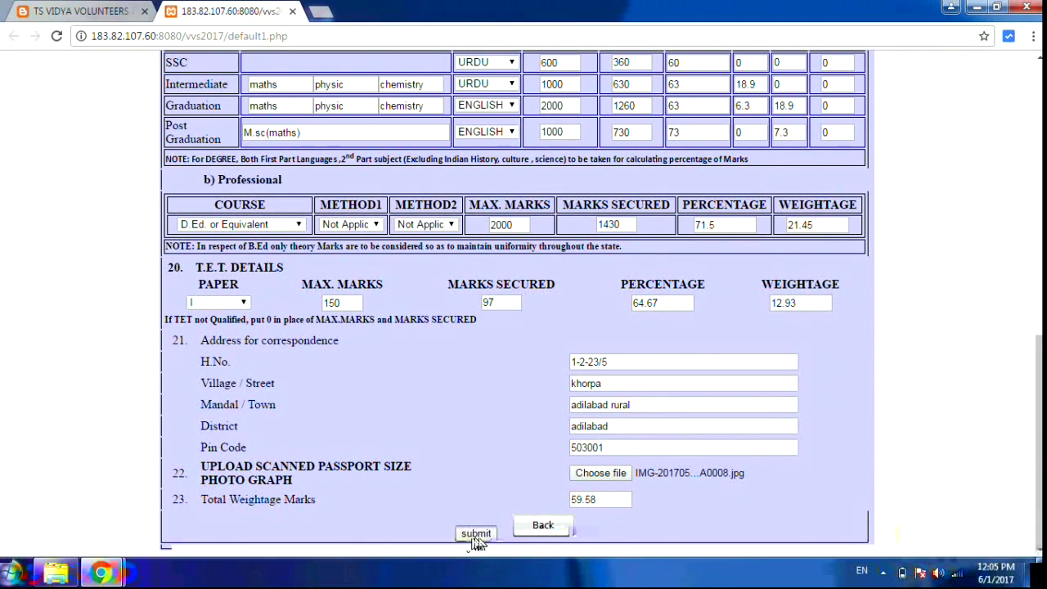
click(477, 540)
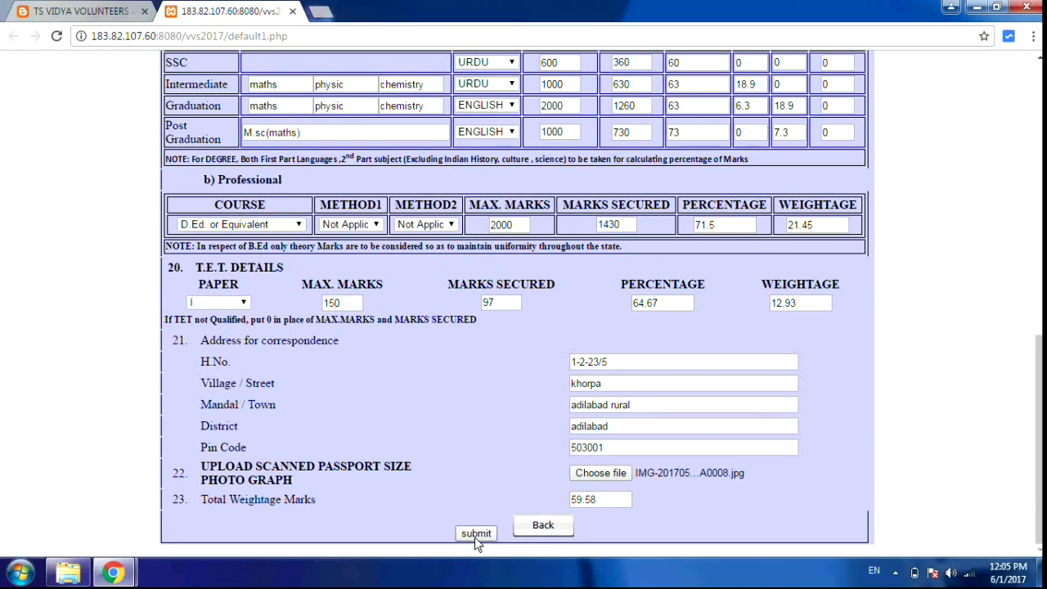